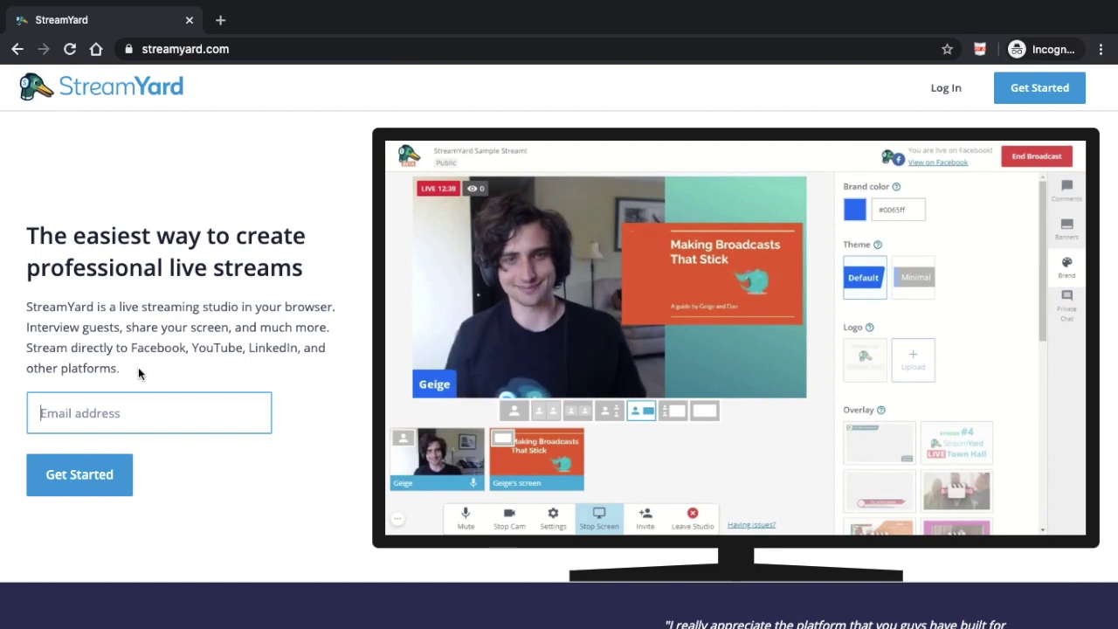
Step: Request a login code for the account e-mail, then move to the signed-in Broadcasts window
{"action": "left_click", "coordinate": [92, 477]}
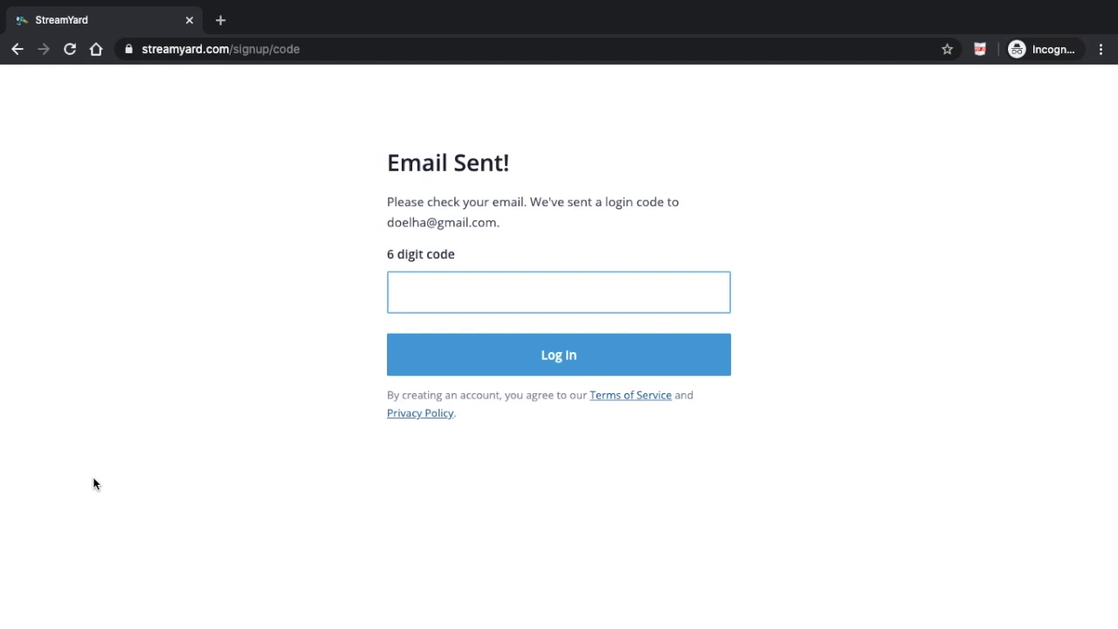
{"action": "key", "text": "ctrl+Left"}
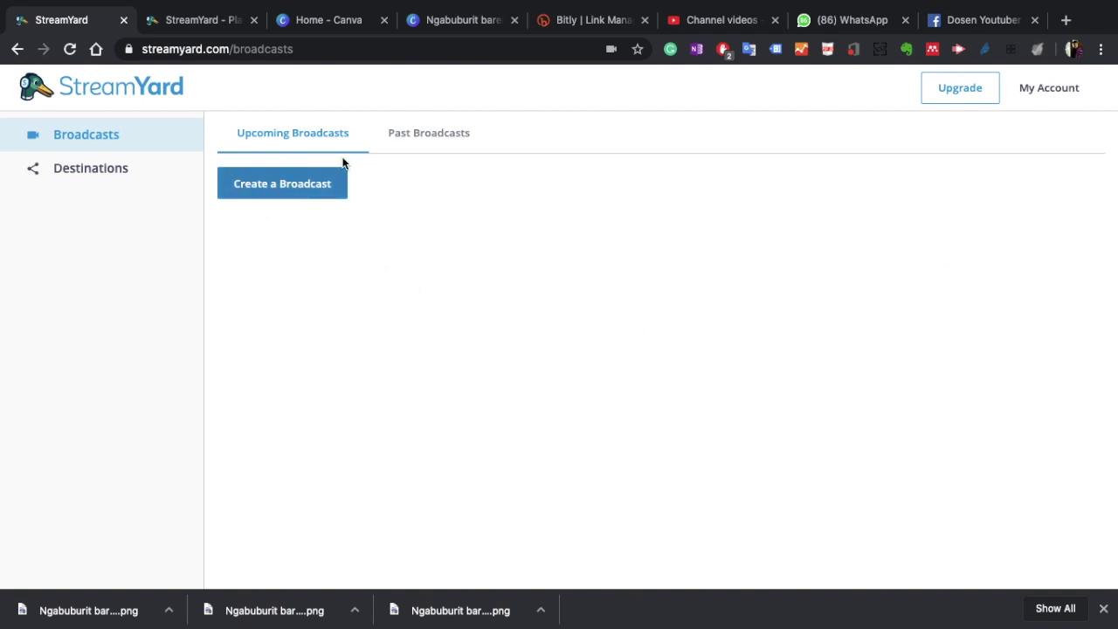
Step: Check Past Broadcasts, then create a new broadcast targeting the YouTube channel
{"action": "left_click", "coordinate": [409, 138]}
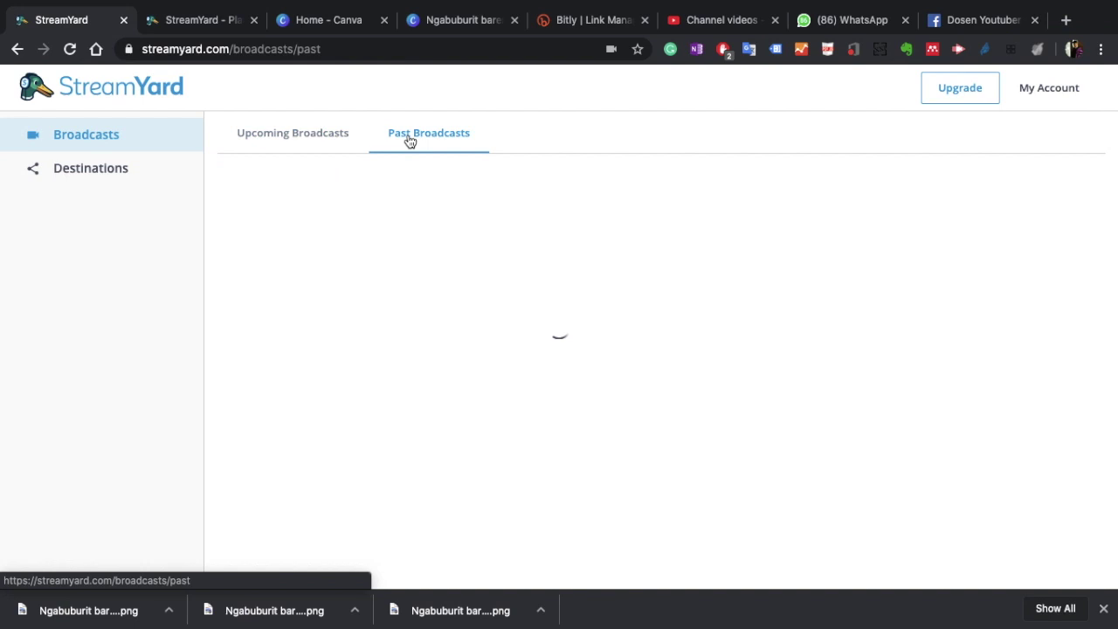
{"action": "left_click", "coordinate": [308, 138]}
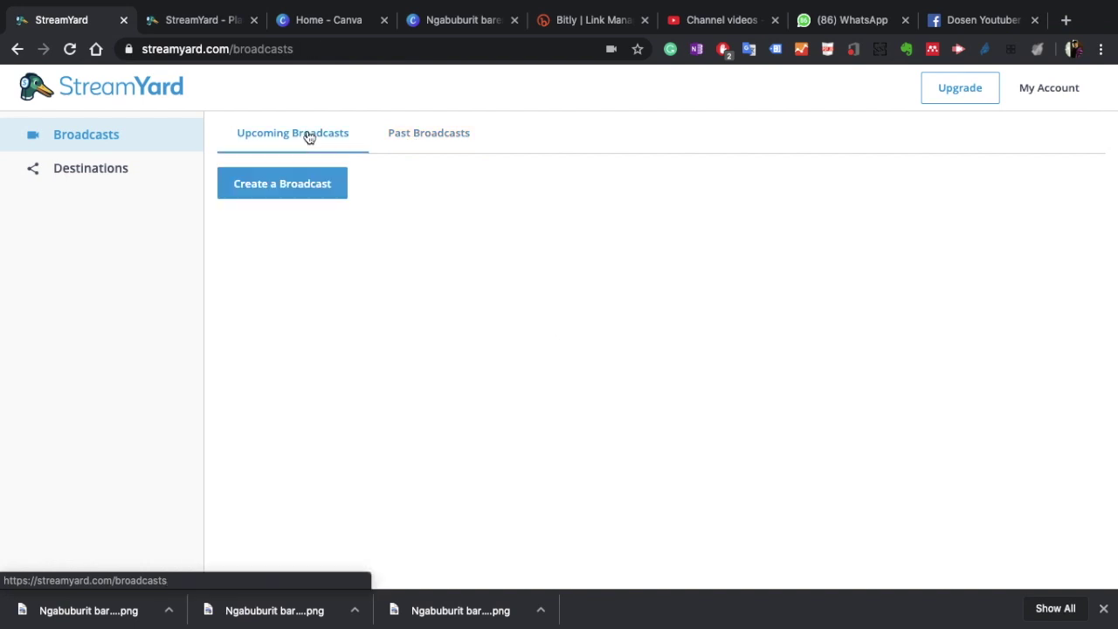
{"action": "left_click", "coordinate": [300, 183]}
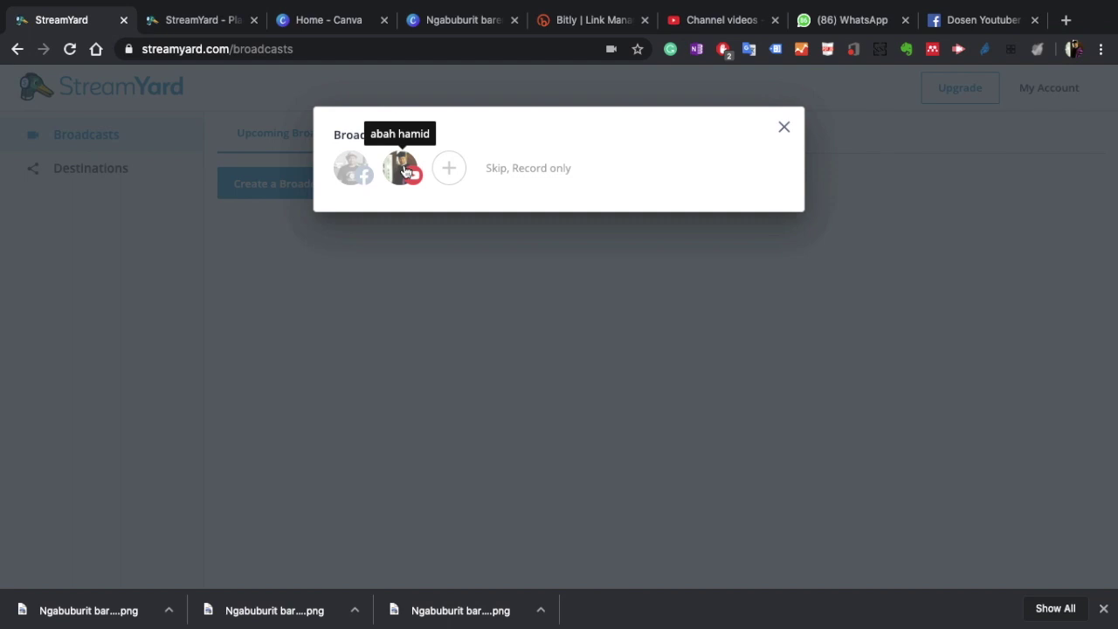
{"action": "left_click", "coordinate": [404, 171]}
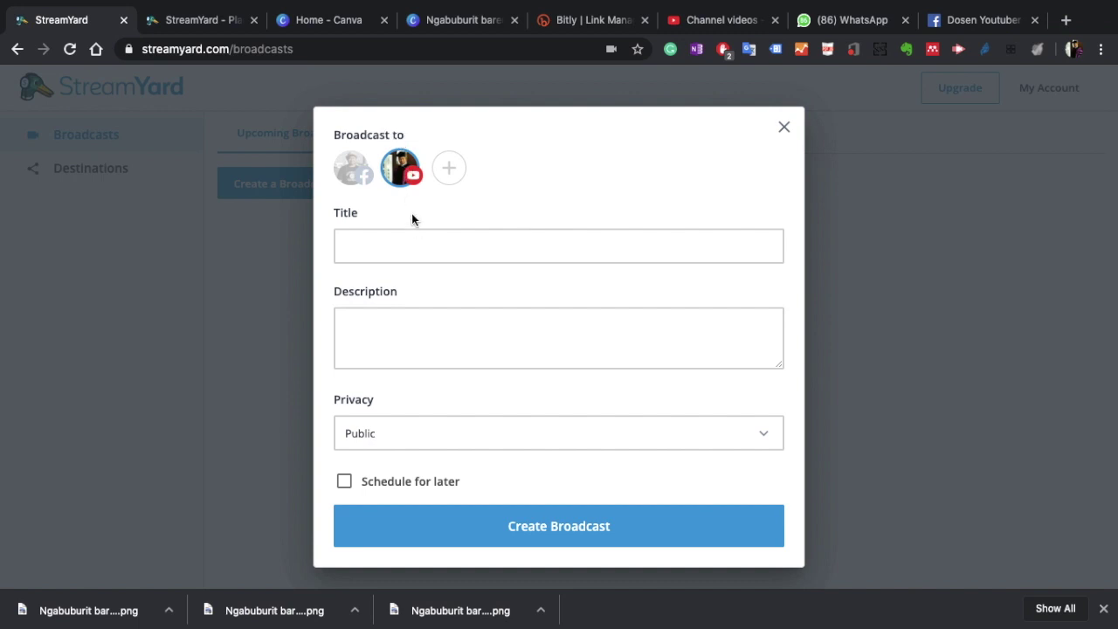
Step: Try adding Facebook as a second destination, dismiss the upgrade notices, and view the pricing plans
{"action": "left_click", "coordinate": [354, 172]}
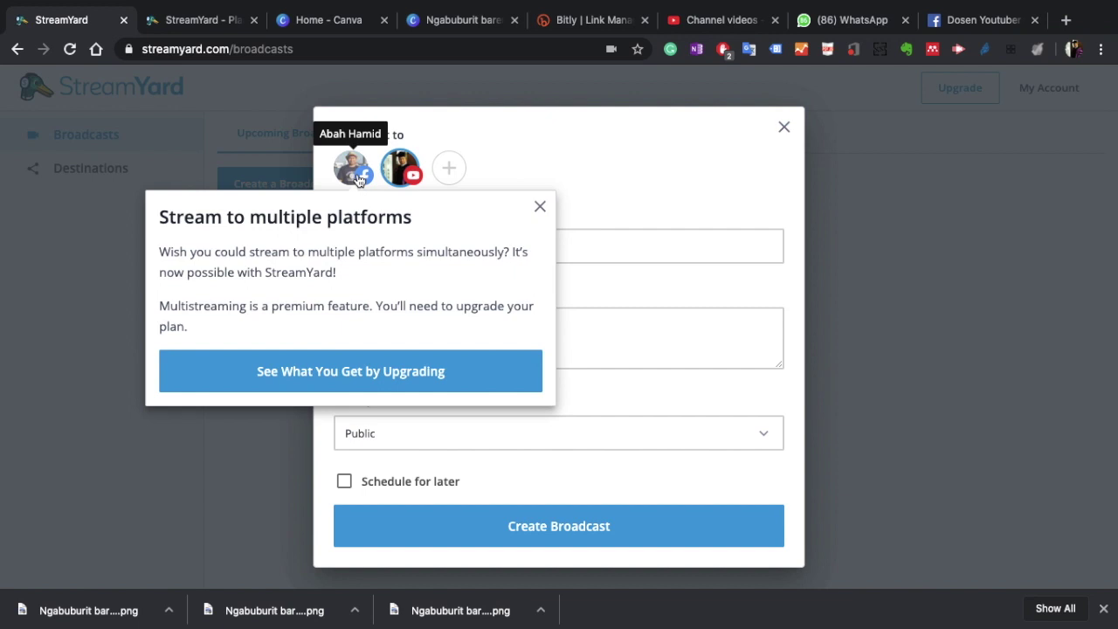
{"action": "left_click", "coordinate": [539, 197]}
{"action": "left_click", "coordinate": [450, 170]}
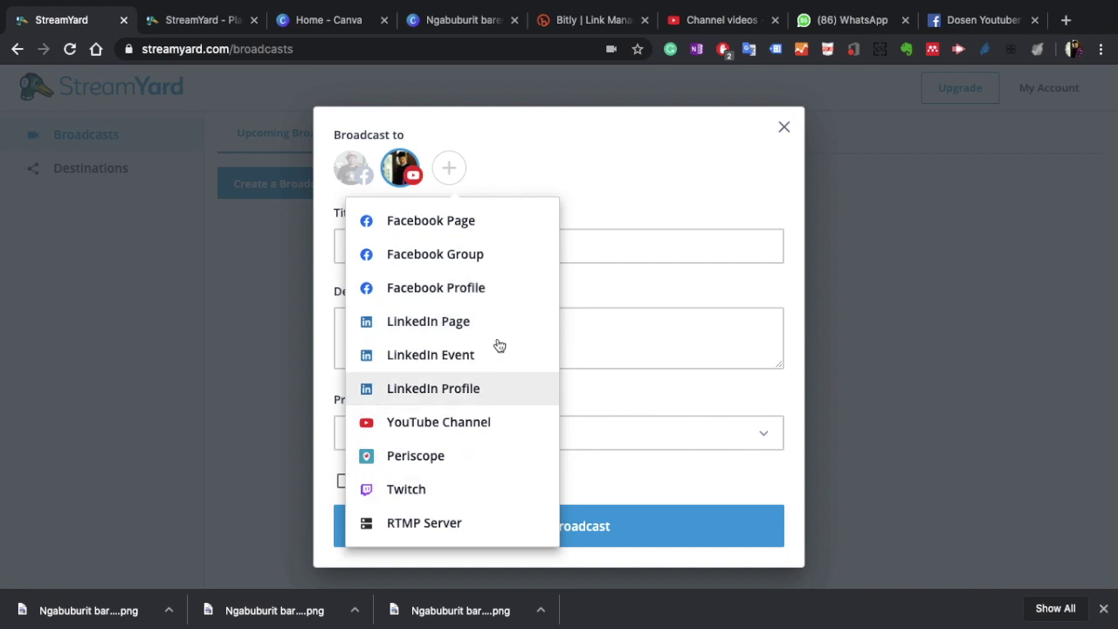
{"action": "left_click", "coordinate": [628, 153]}
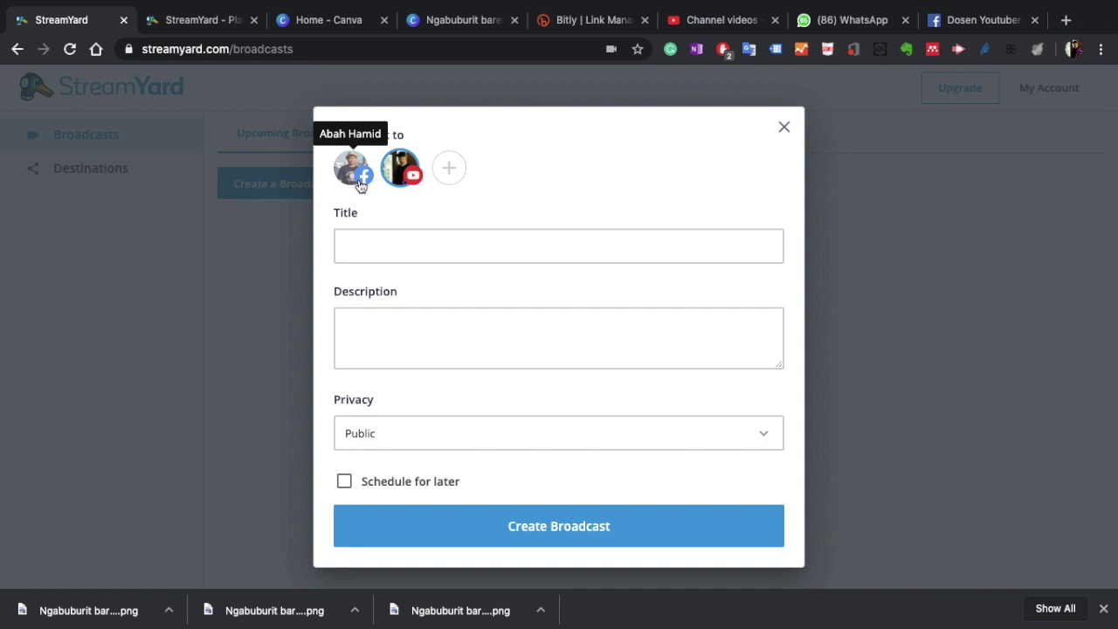
{"action": "left_click", "coordinate": [359, 169]}
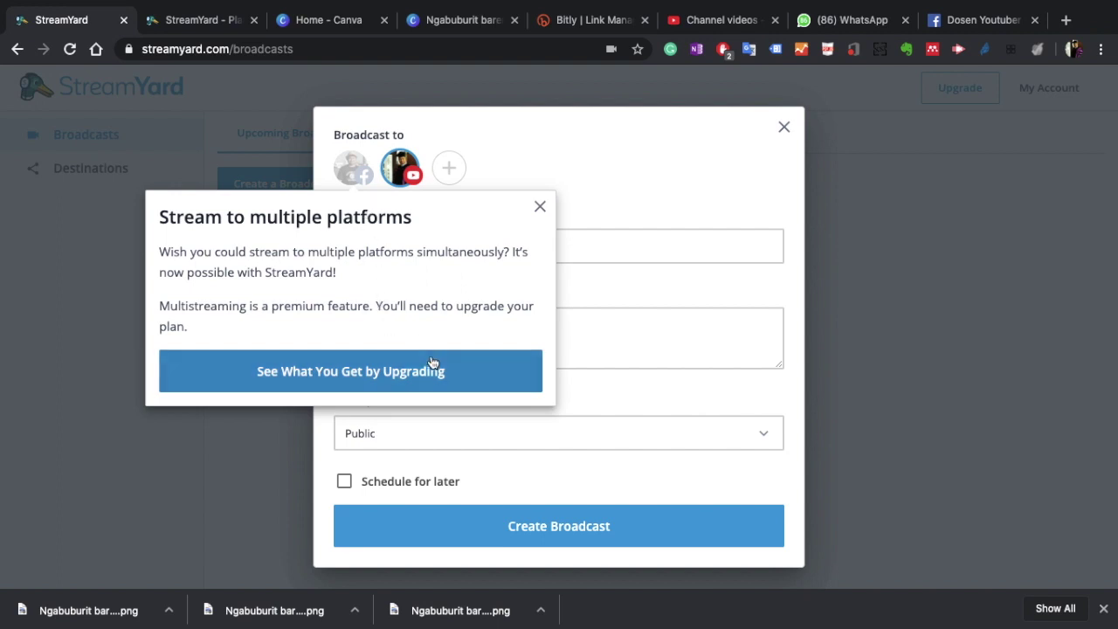
{"action": "left_click", "coordinate": [660, 187]}
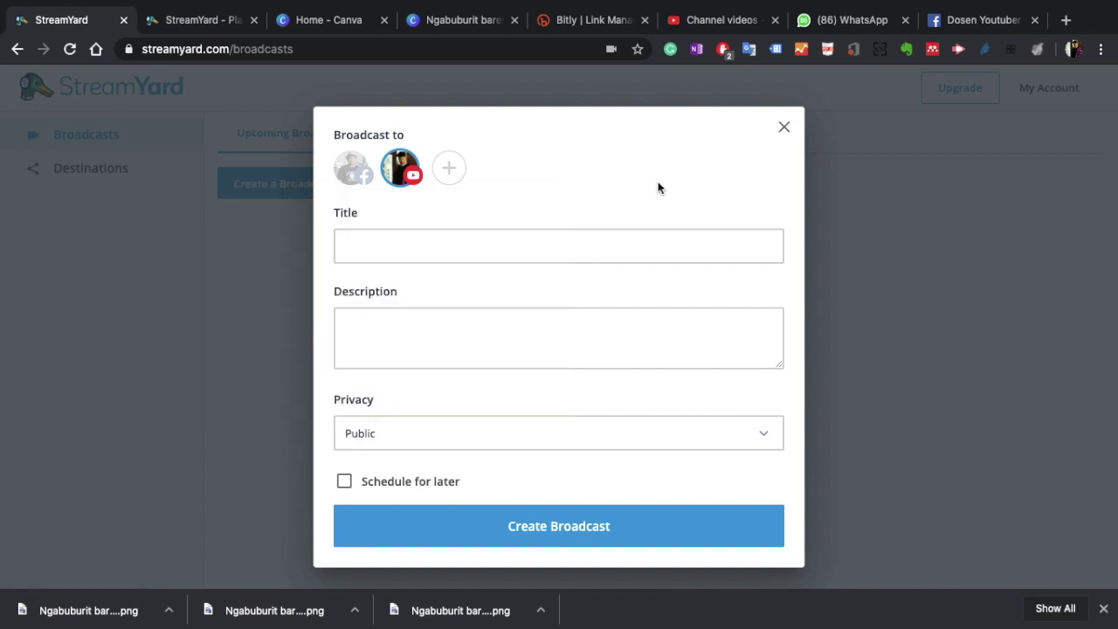
{"action": "left_click", "coordinate": [214, 21]}
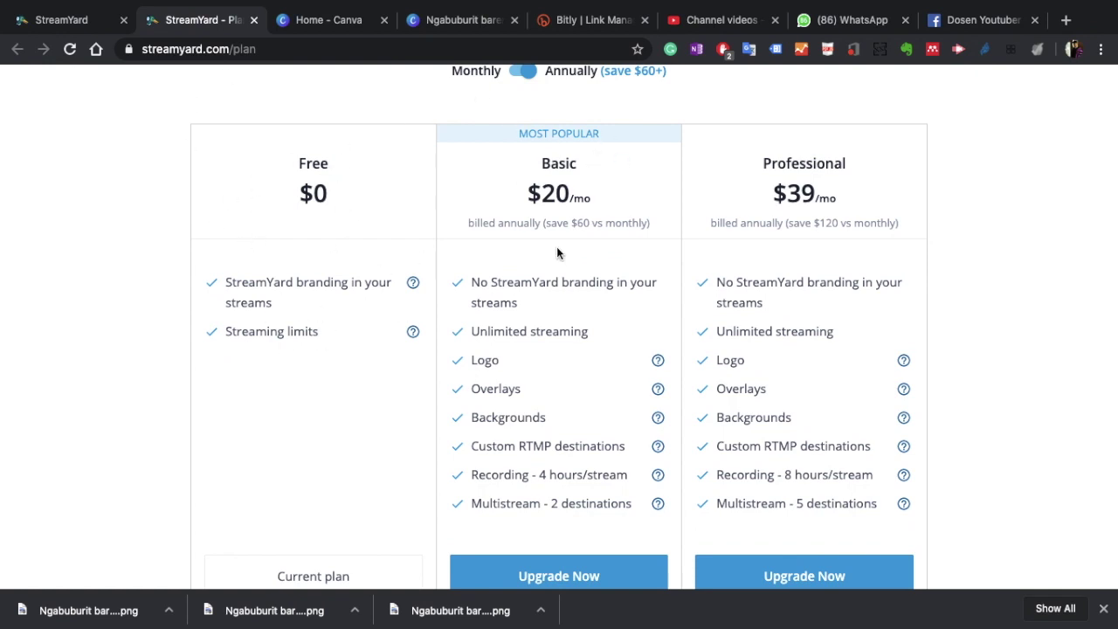
Step: Read through the Free, Basic and Professional plans, then return to the broadcast form
{"action": "scroll", "coordinate": [557, 254], "scroll_direction": "down", "scroll_amount": 1}
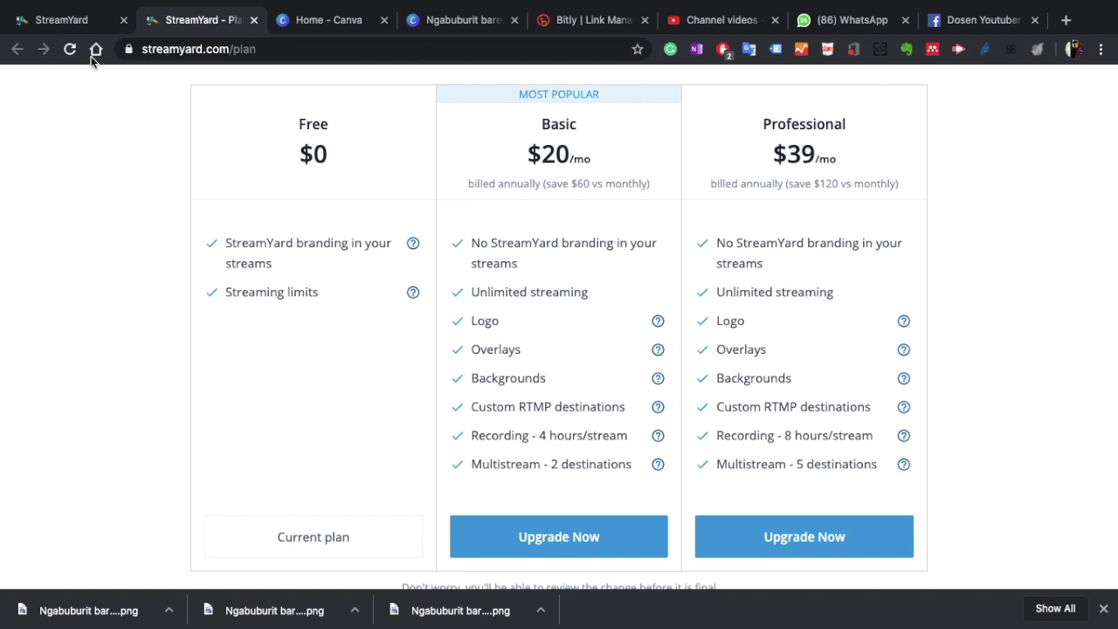
{"action": "left_click", "coordinate": [74, 20]}
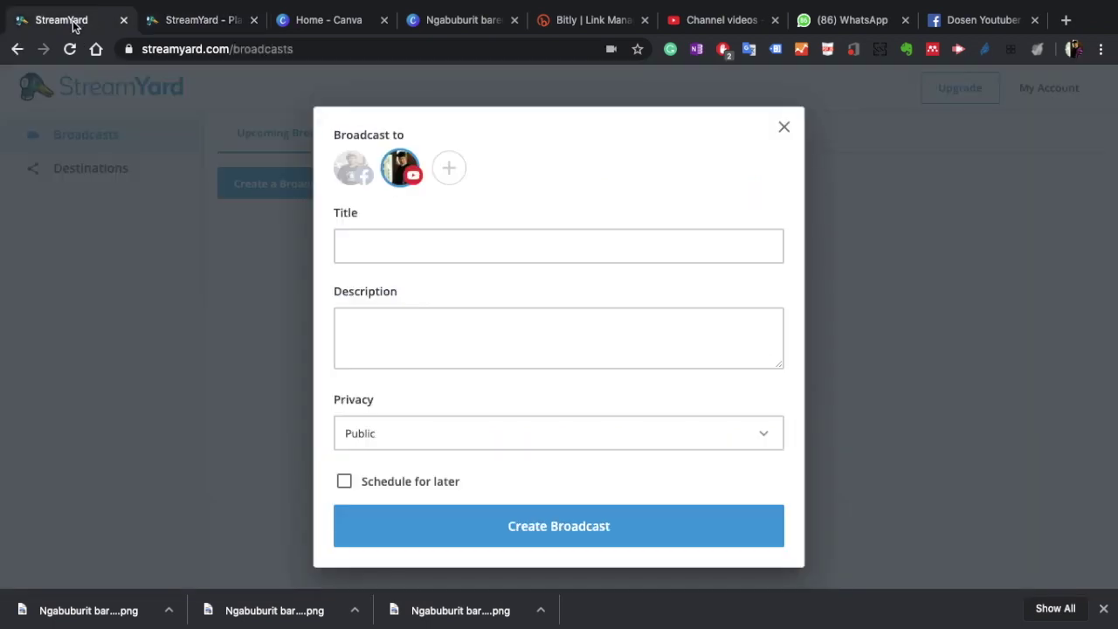
Step: Title the broadcast 'Ngabuburit bareng Abah Hamid'
{"action": "left_click", "coordinate": [405, 245]}
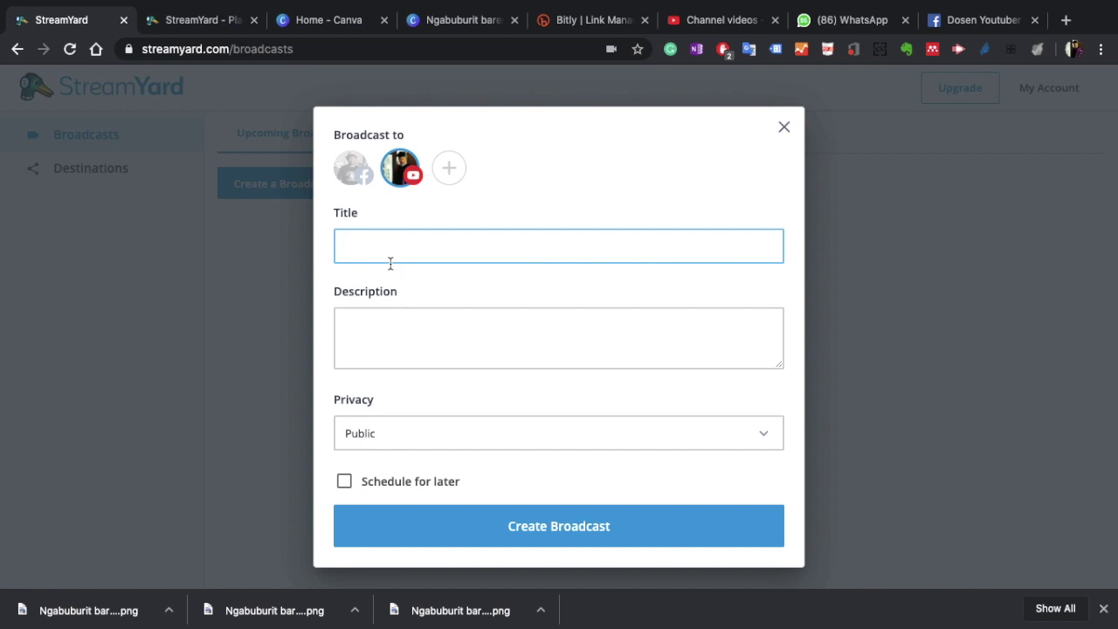
{"action": "type", "text": "Ngabuburit bareng Abah Hamid"}
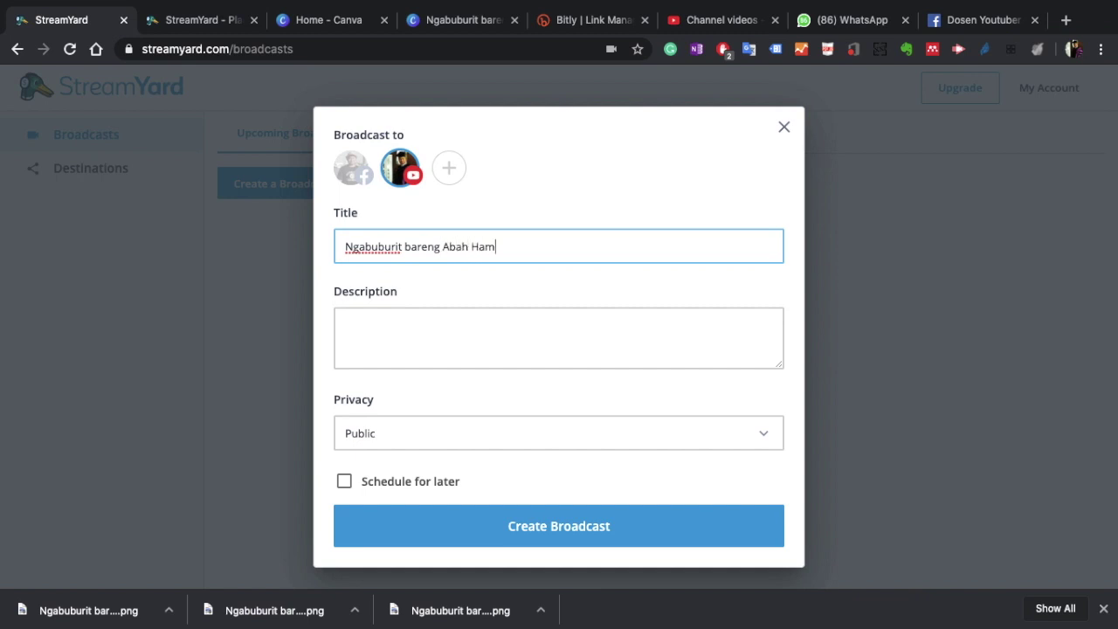
{"action": "left_click", "coordinate": [386, 330]}
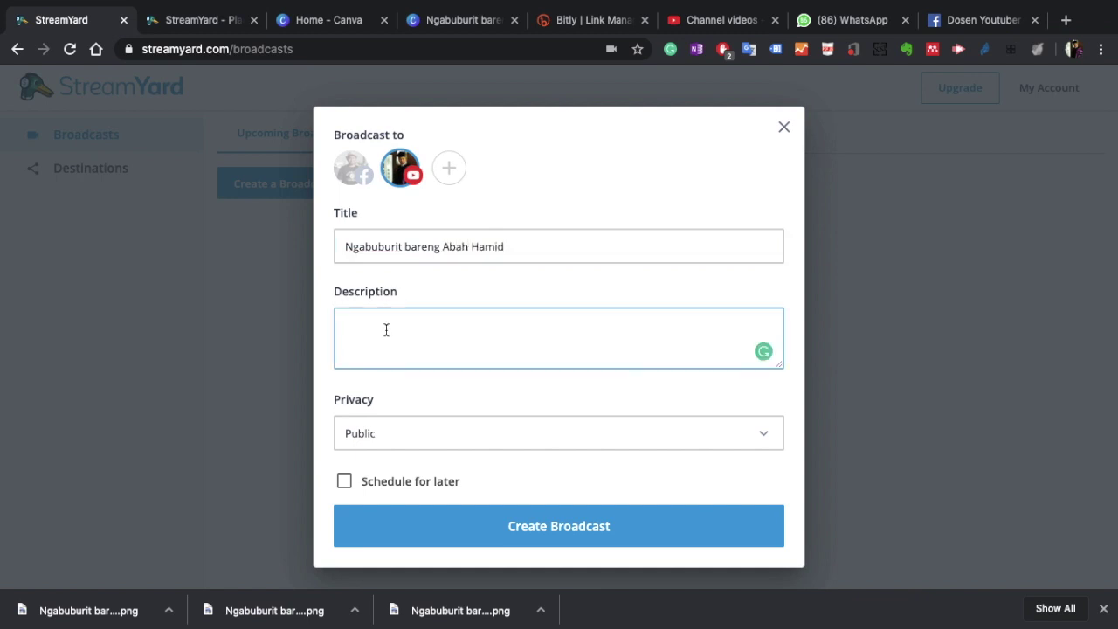
Step: Set the privacy to Unlisted and enable Schedule for later
{"action": "left_click", "coordinate": [415, 434]}
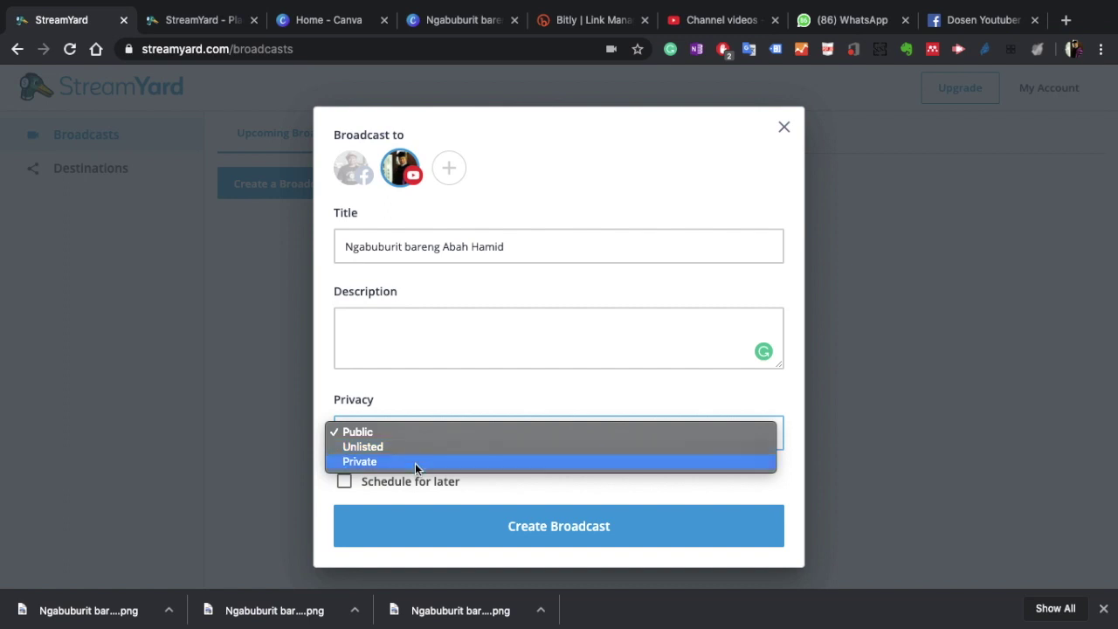
{"action": "left_click", "coordinate": [480, 388]}
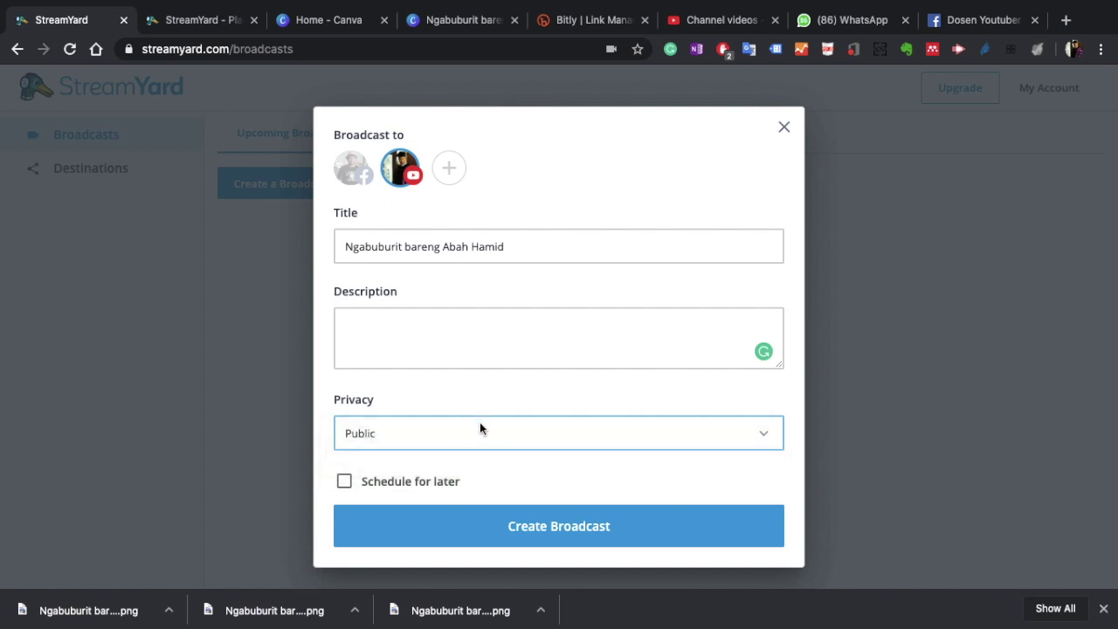
{"action": "left_click", "coordinate": [480, 431]}
{"action": "left_click", "coordinate": [471, 448]}
{"action": "left_click", "coordinate": [346, 486]}
{"action": "scroll", "coordinate": [544, 448], "scroll_direction": "down", "scroll_amount": 2}
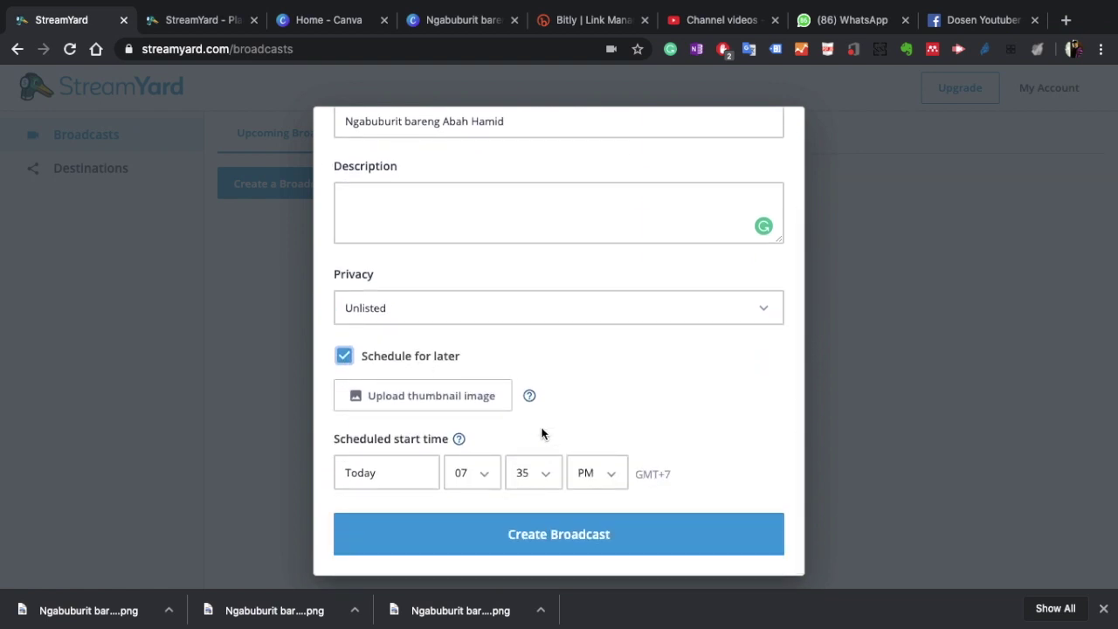
Step: Open the thumbnail image picker on the Screenshots folder, after cancelling a first attempt
{"action": "left_click", "coordinate": [468, 399]}
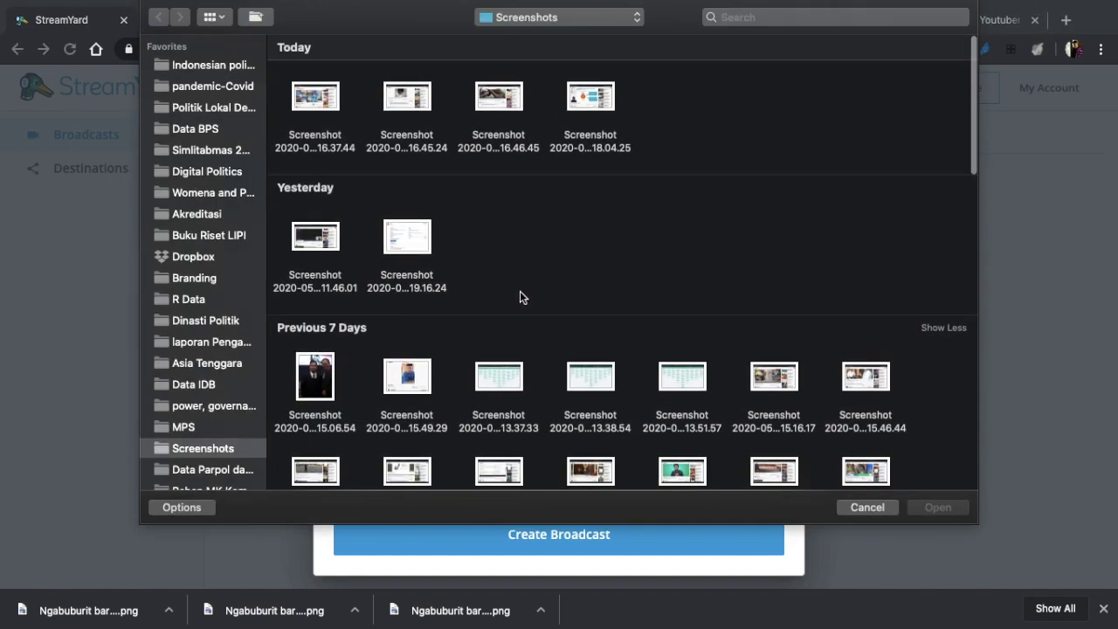
{"action": "key", "text": "super+a"}
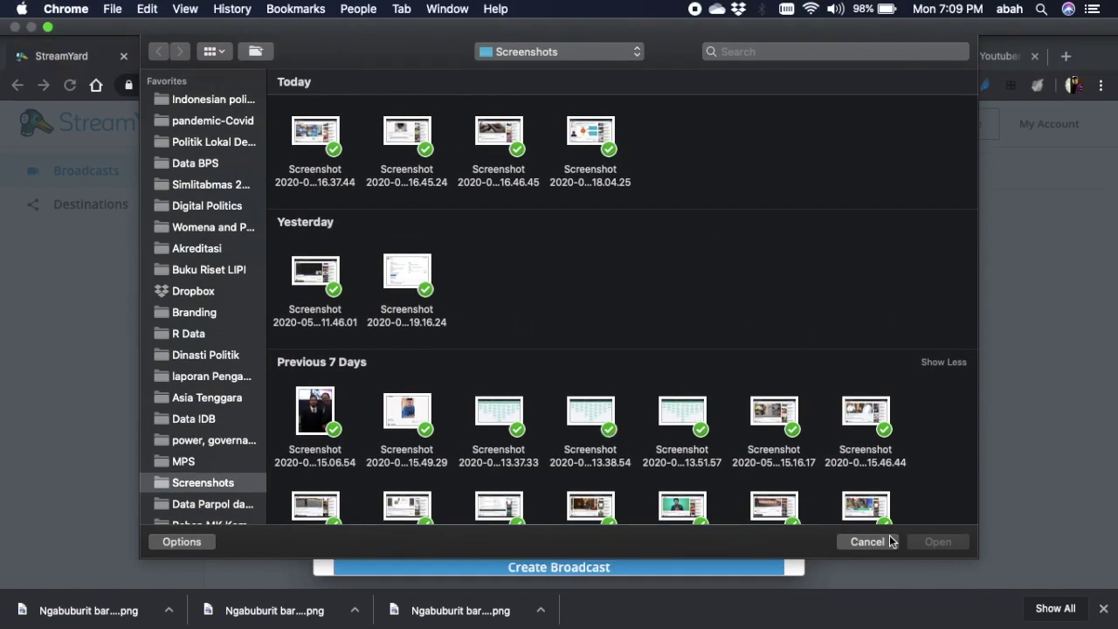
{"action": "left_click", "coordinate": [867, 543]}
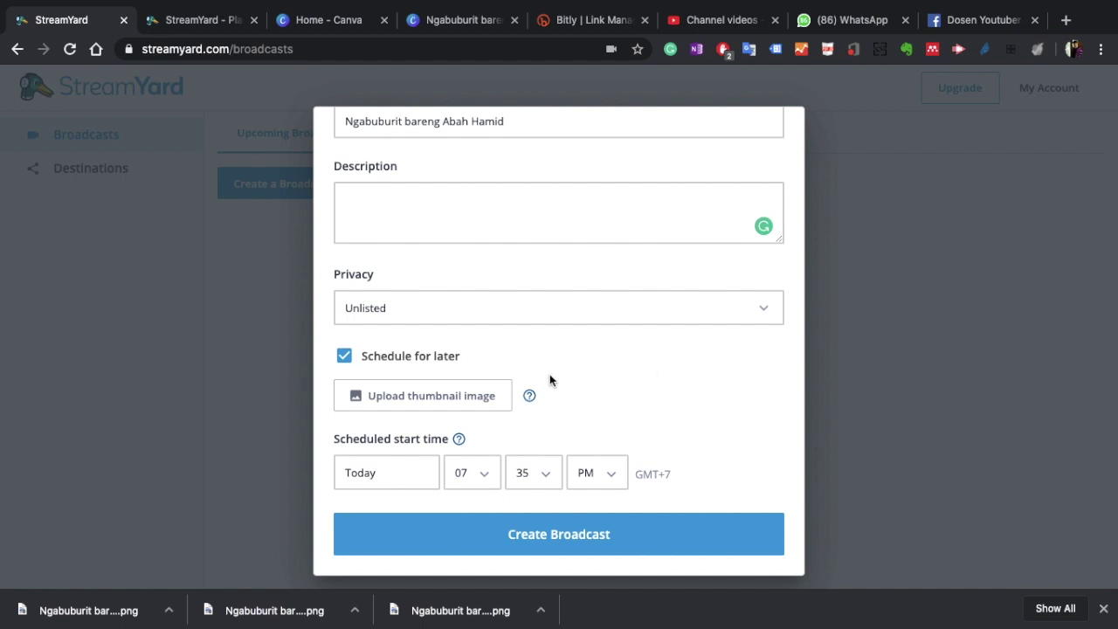
{"action": "mouse_move", "coordinate": [529, 398]}
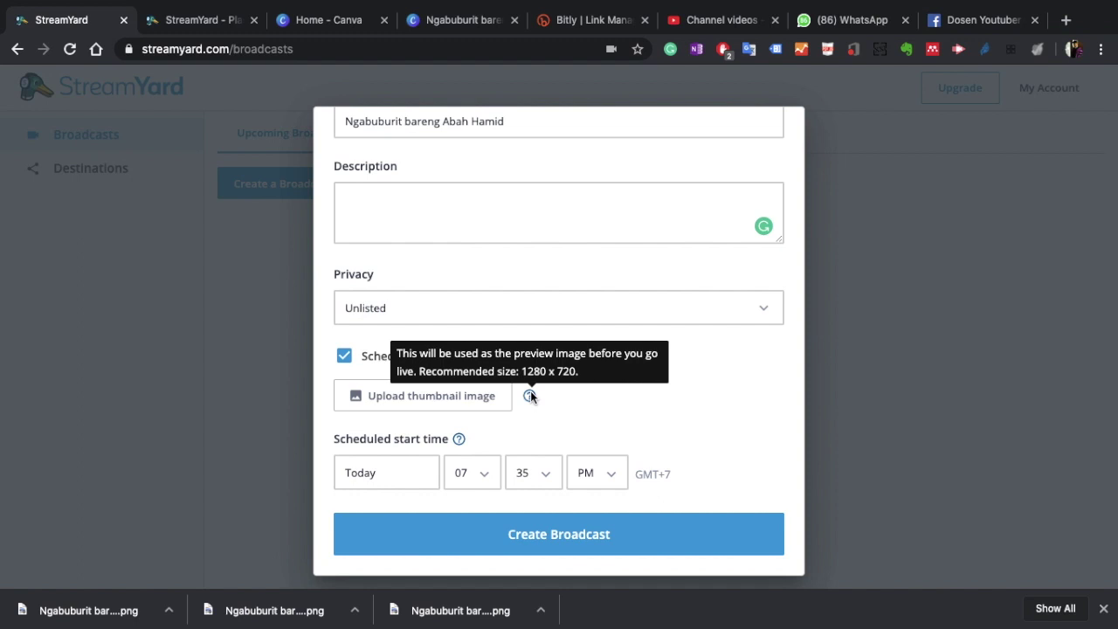
{"action": "left_click", "coordinate": [482, 402]}
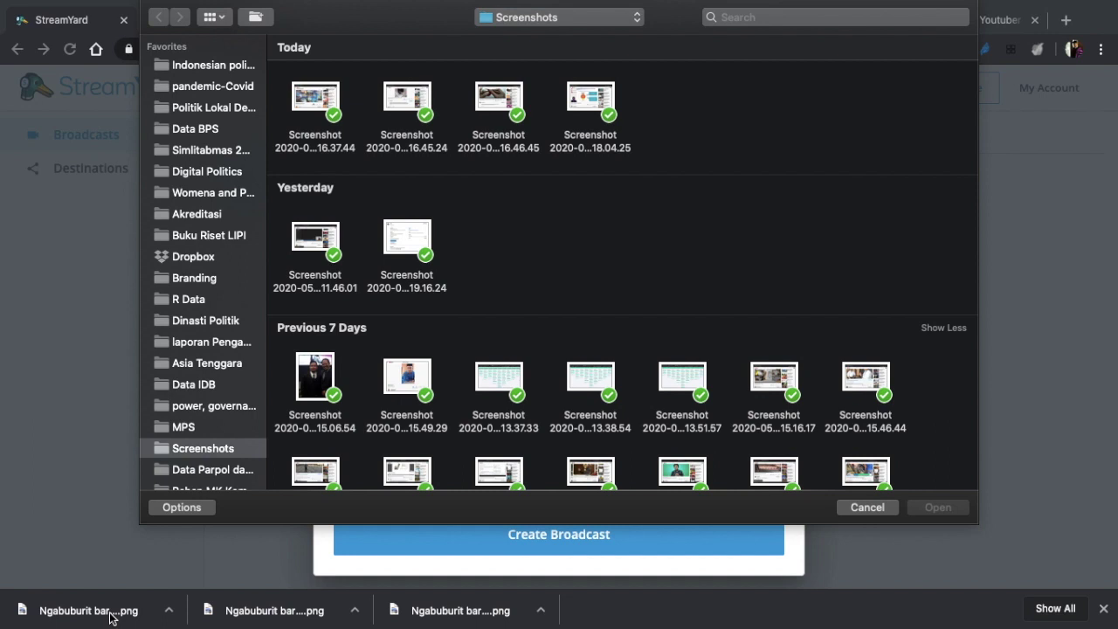
Step: Upload the second Ngabuburit banner image from Downloads as the thumbnail and apply the crop
{"action": "scroll", "coordinate": [203, 387], "scroll_direction": "down", "scroll_amount": 5}
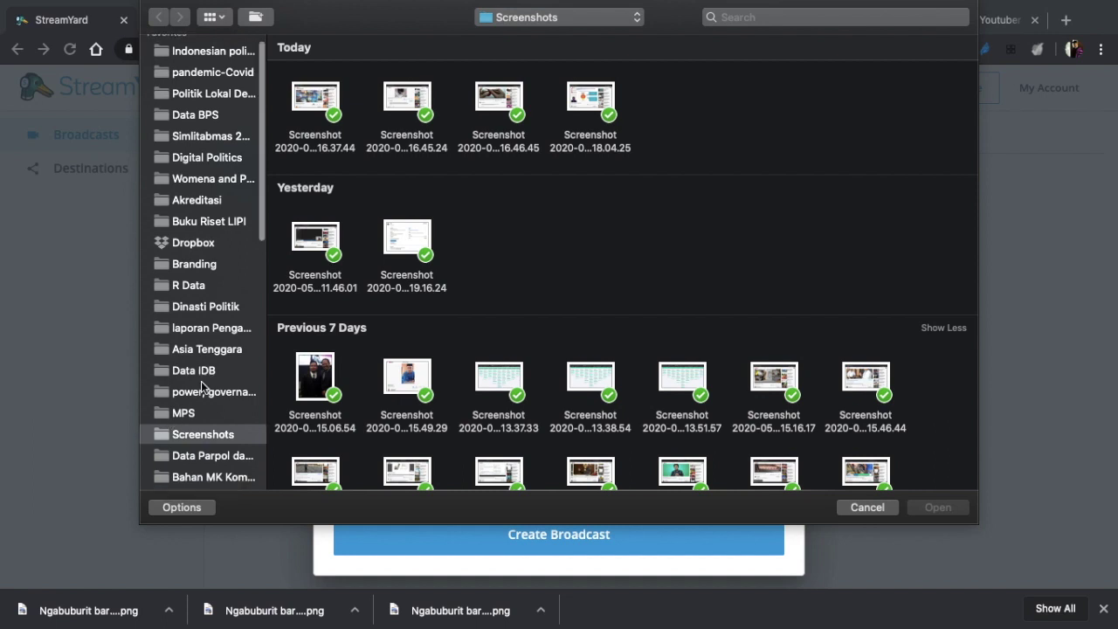
{"action": "scroll", "coordinate": [203, 387], "scroll_direction": "down", "scroll_amount": 3}
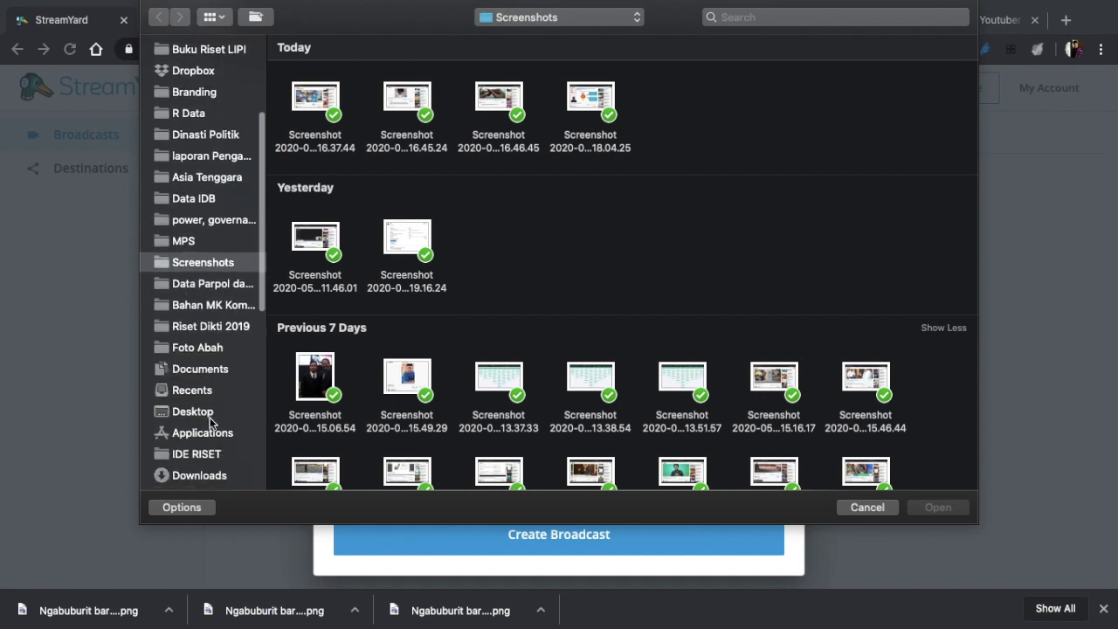
{"action": "left_click", "coordinate": [198, 475]}
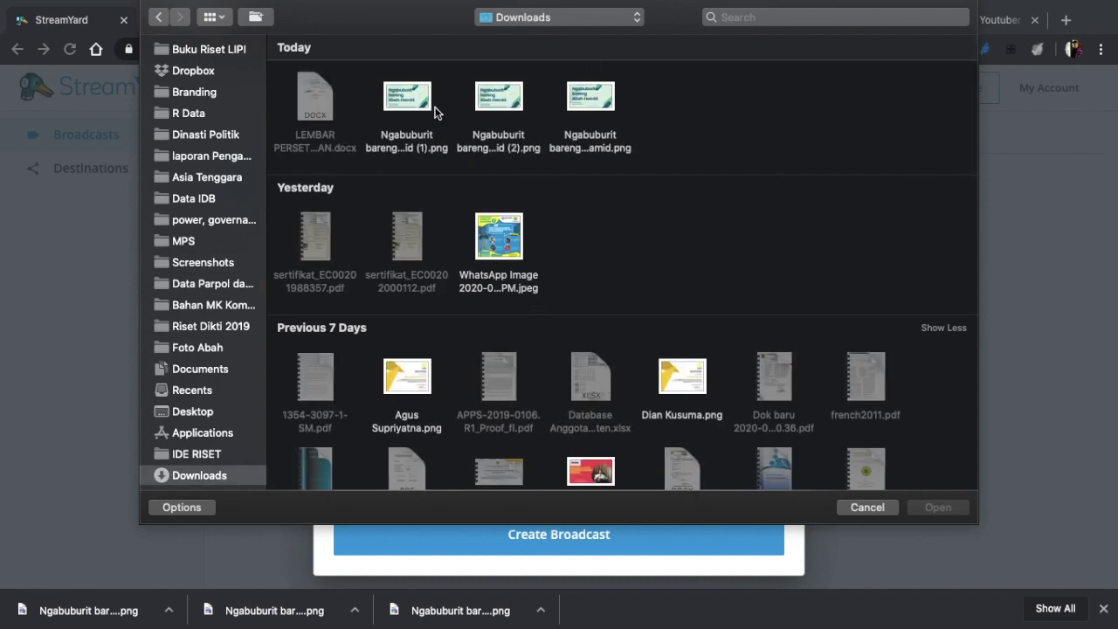
{"action": "left_click", "coordinate": [496, 111]}
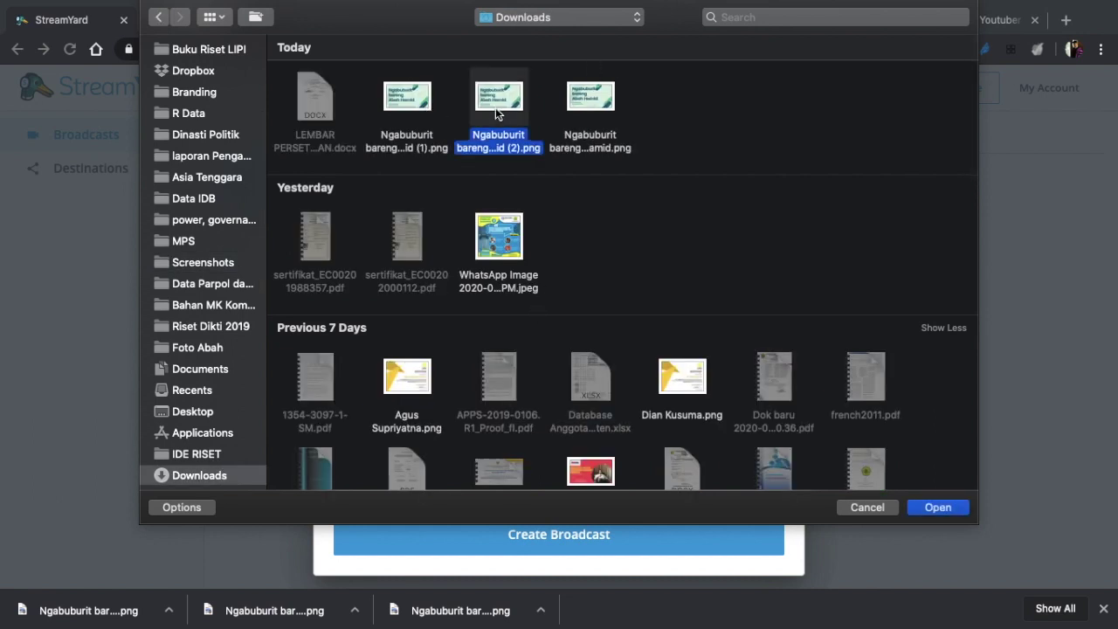
{"action": "left_click", "coordinate": [954, 509]}
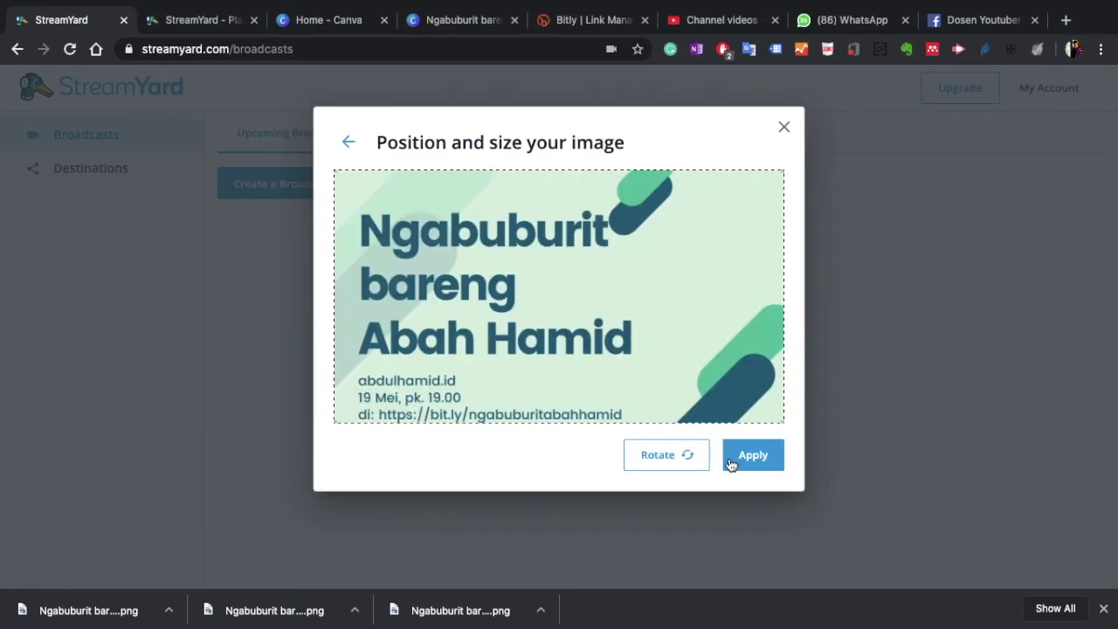
{"action": "left_click", "coordinate": [740, 455]}
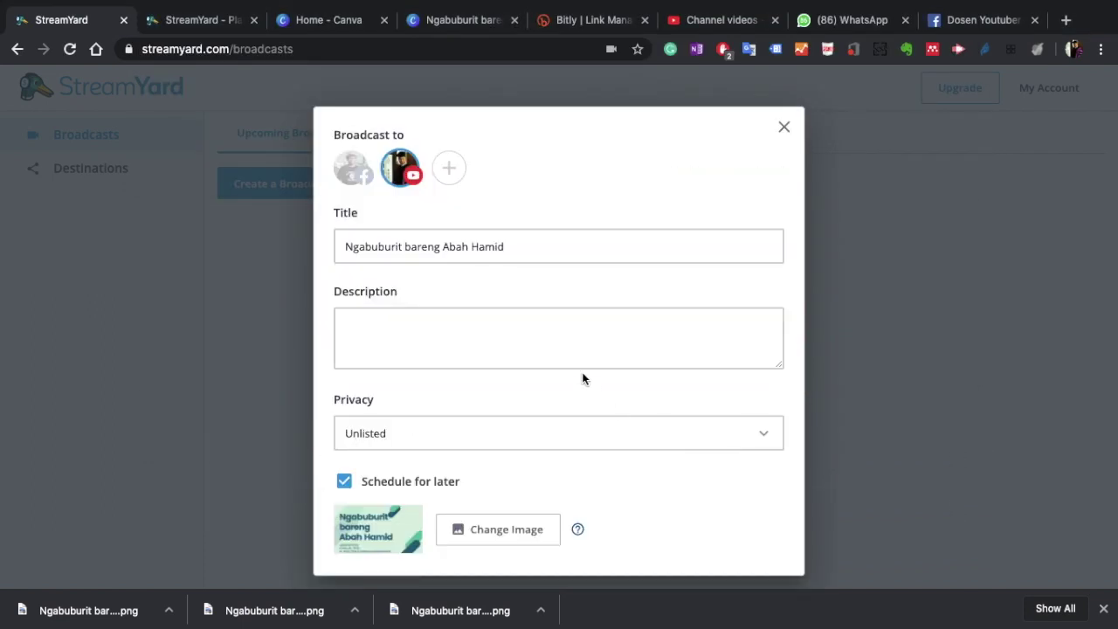
{"action": "scroll", "coordinate": [583, 379], "scroll_direction": "down", "scroll_amount": 3}
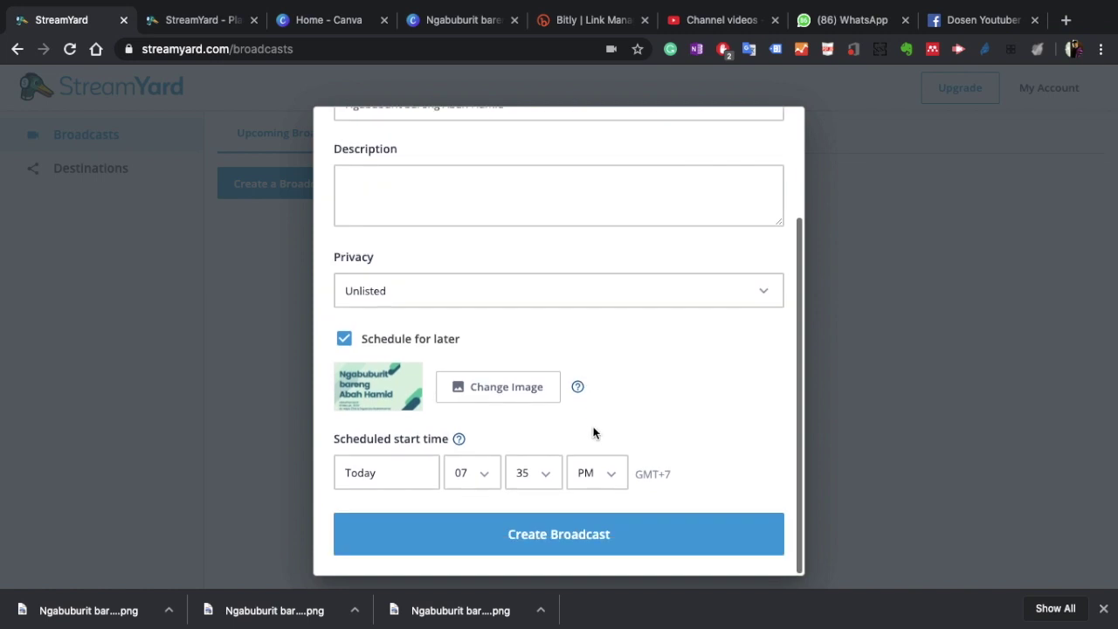
Step: Set the start to May 19 at 07:00 PM and create the broadcast
{"action": "left_click", "coordinate": [407, 478]}
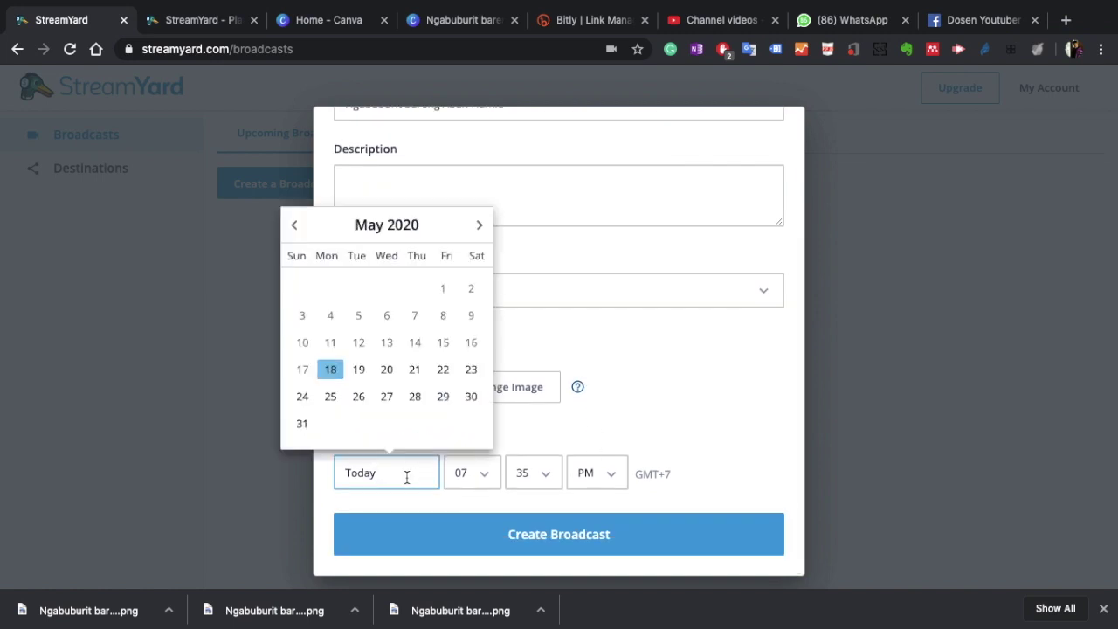
{"action": "left_click", "coordinate": [358, 369]}
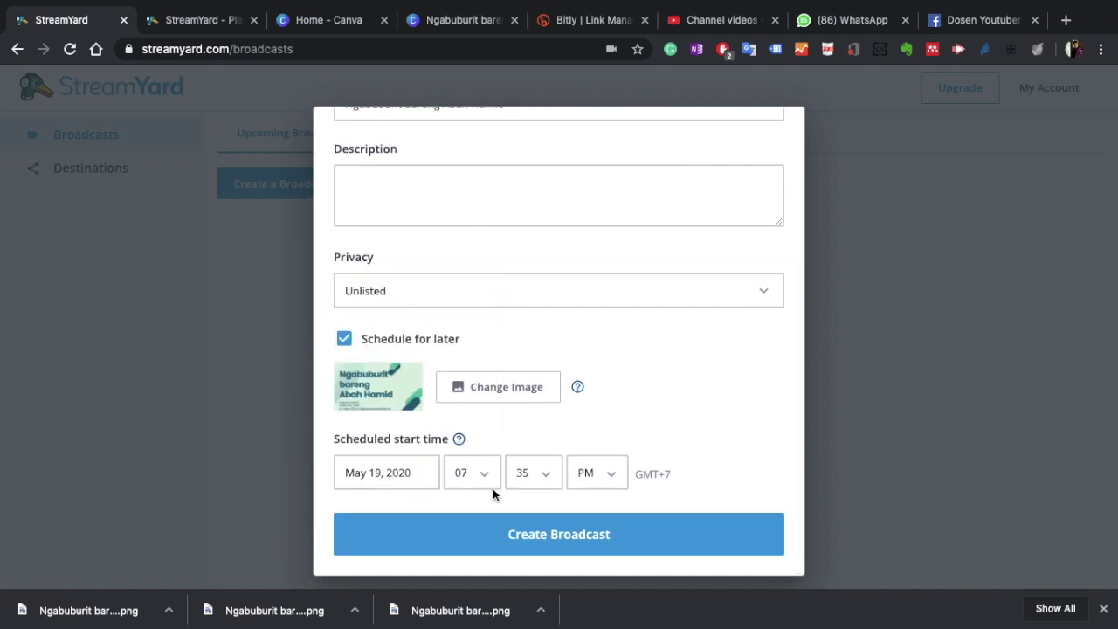
{"action": "left_click", "coordinate": [543, 478]}
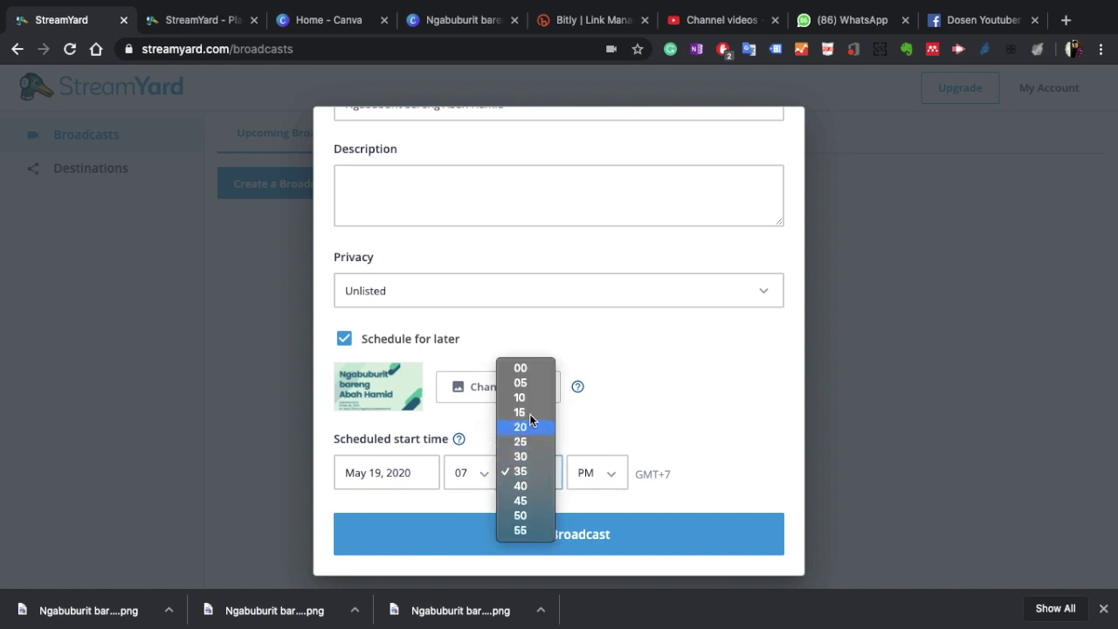
{"action": "left_click", "coordinate": [533, 370]}
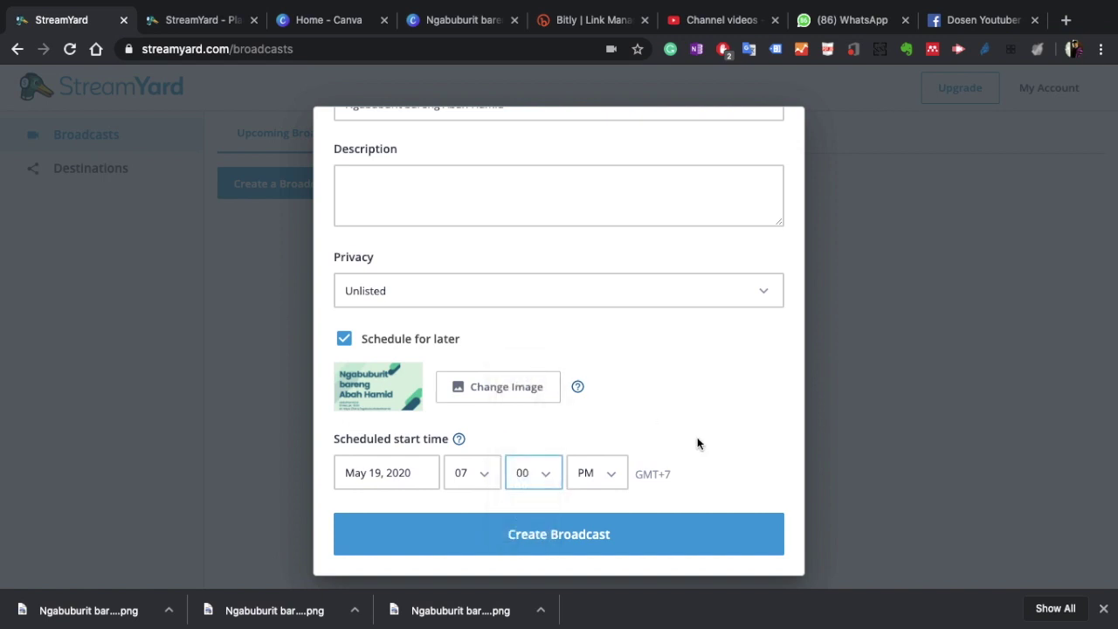
{"action": "left_click", "coordinate": [574, 532]}
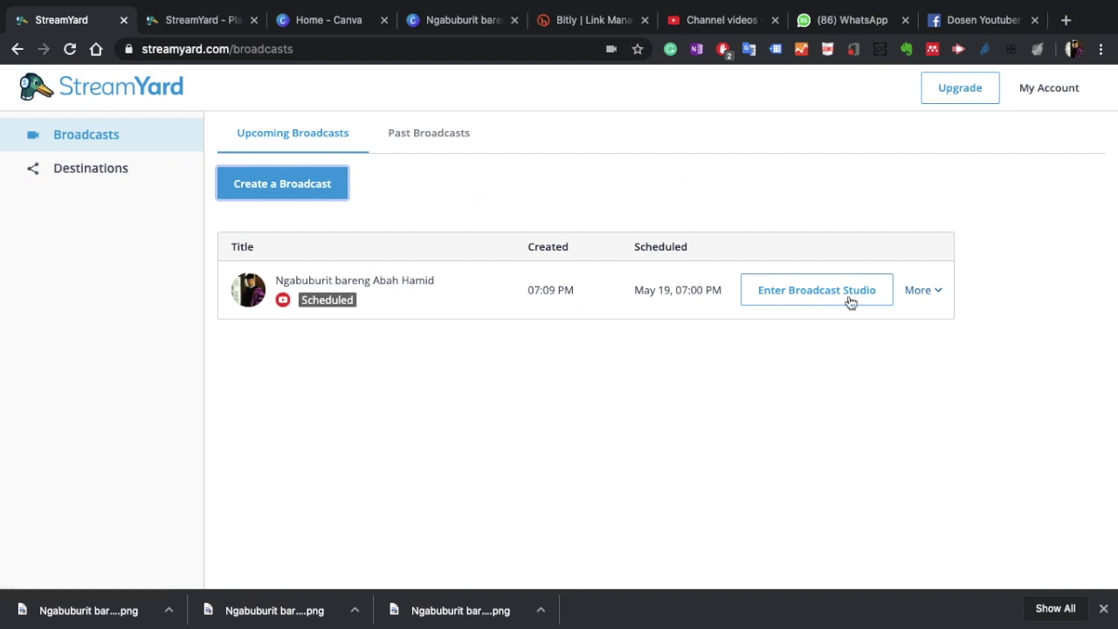
Step: Open the broadcast's YouTube watch page via More > View on YouTube and copy its URL
{"action": "left_click", "coordinate": [936, 293]}
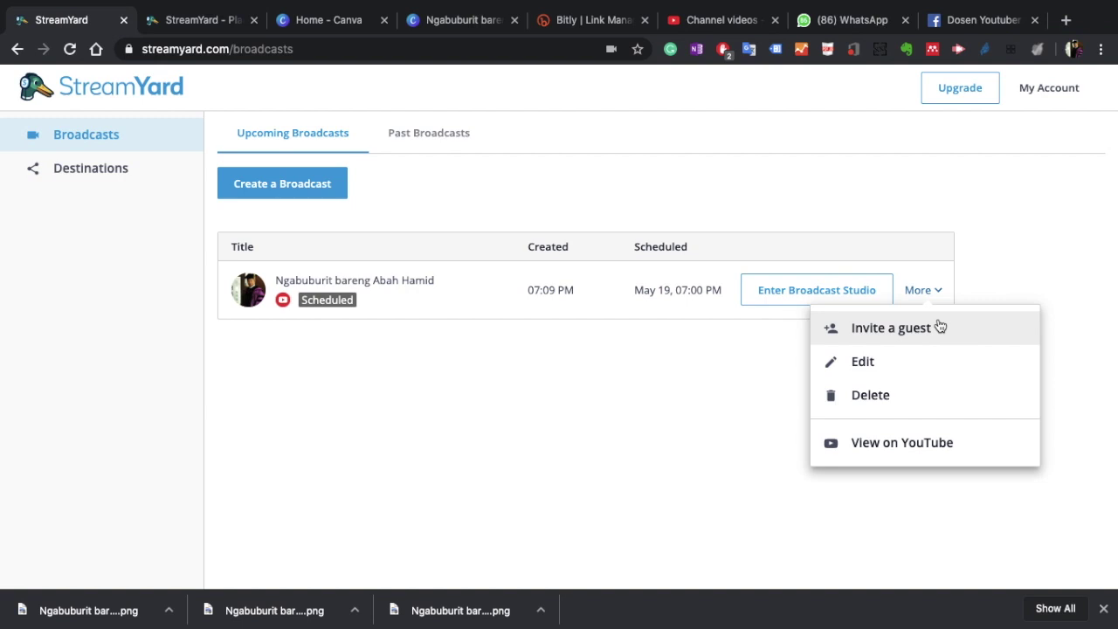
{"action": "left_click", "coordinate": [926, 444]}
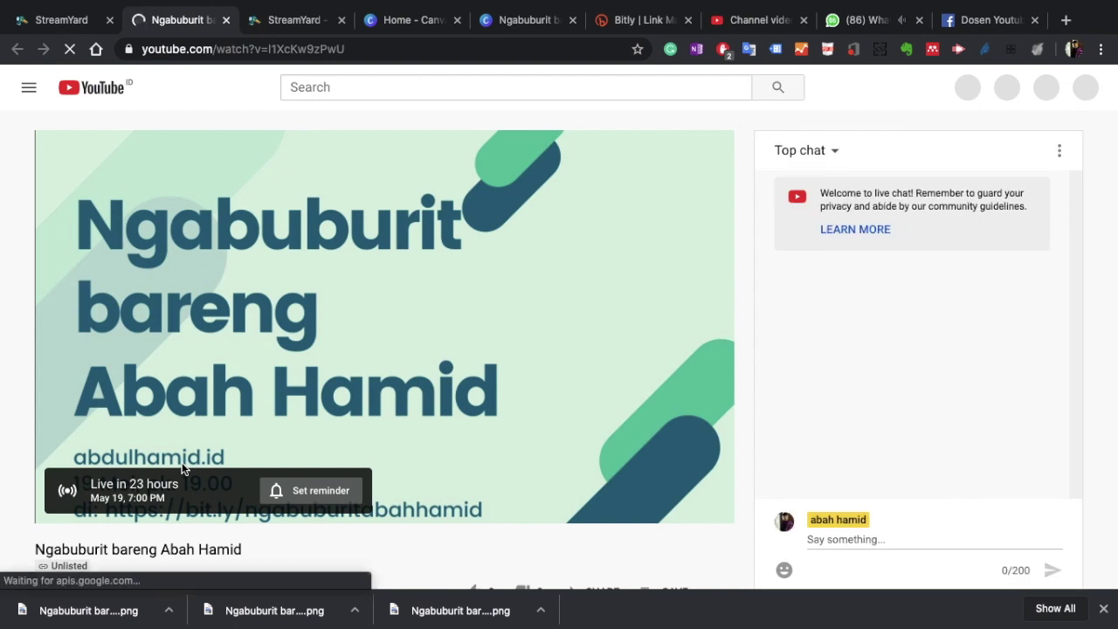
{"action": "left_click", "coordinate": [385, 54]}
{"action": "key", "text": "super+c"}
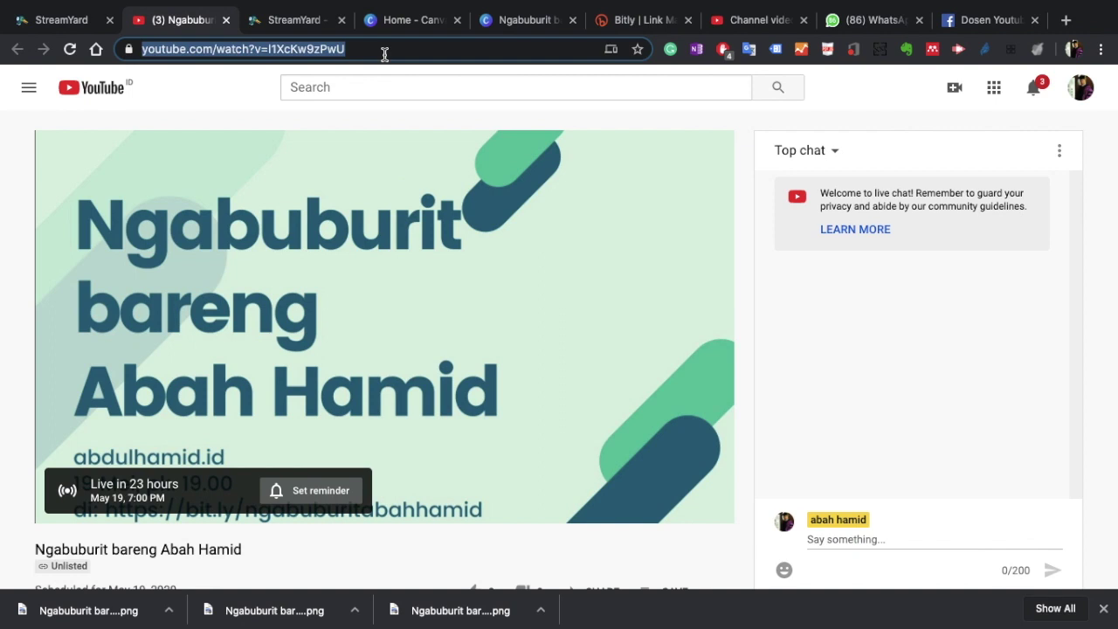
{"action": "mouse_move", "coordinate": [622, 3]}
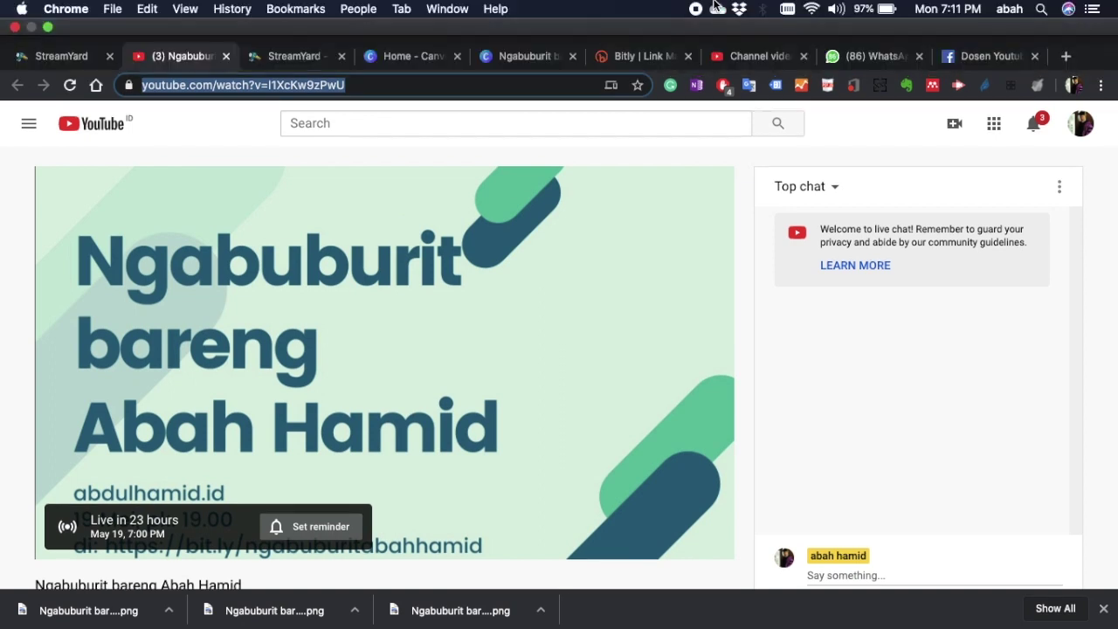
{"action": "left_click", "coordinate": [647, 58]}
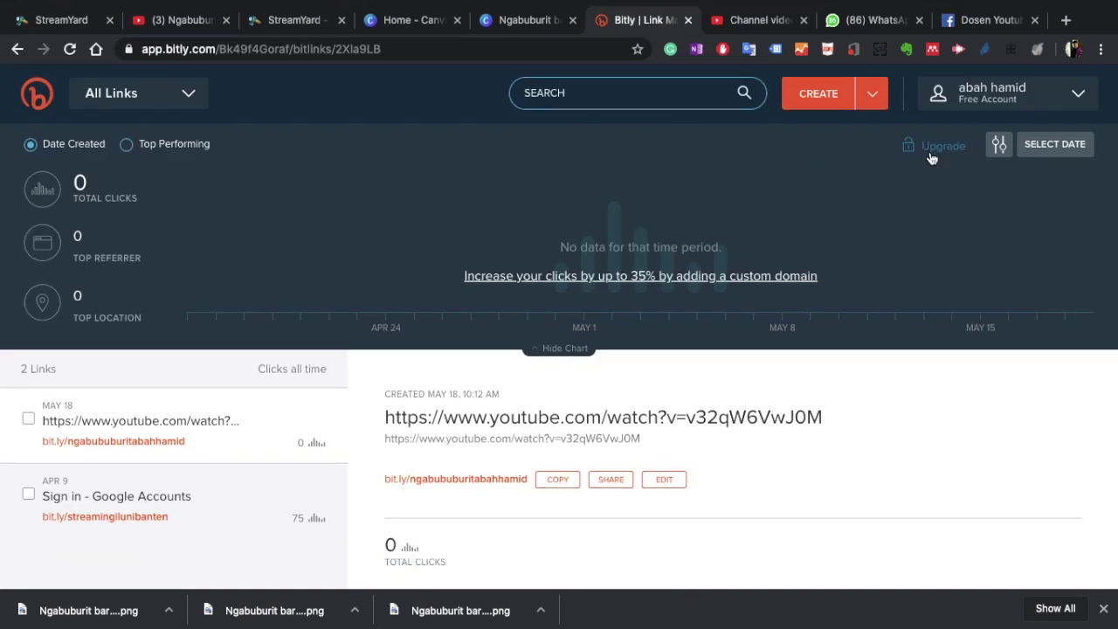
Step: Create a new Bitly short link from the pasted YouTube watch URL
{"action": "left_click", "coordinate": [820, 99]}
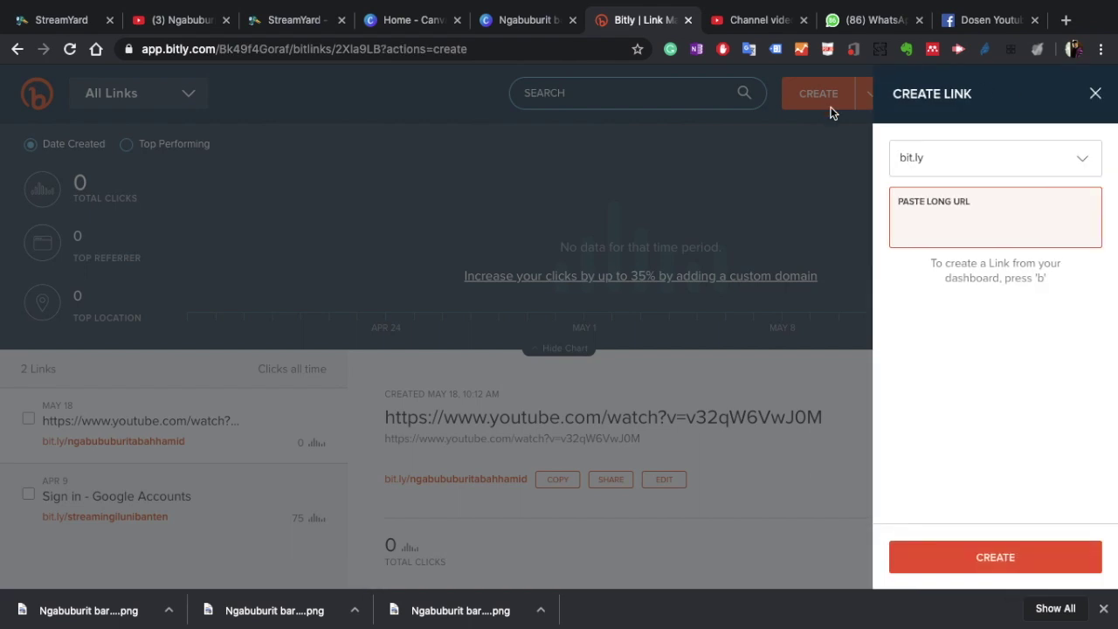
{"action": "key", "text": "super+v"}
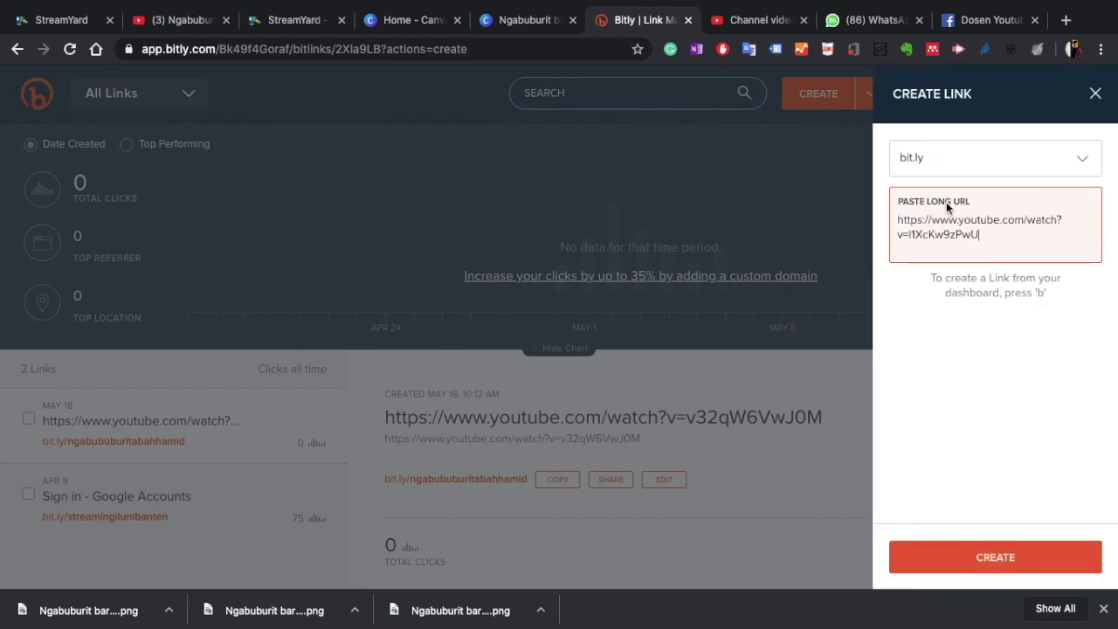
{"action": "left_click", "coordinate": [1002, 556]}
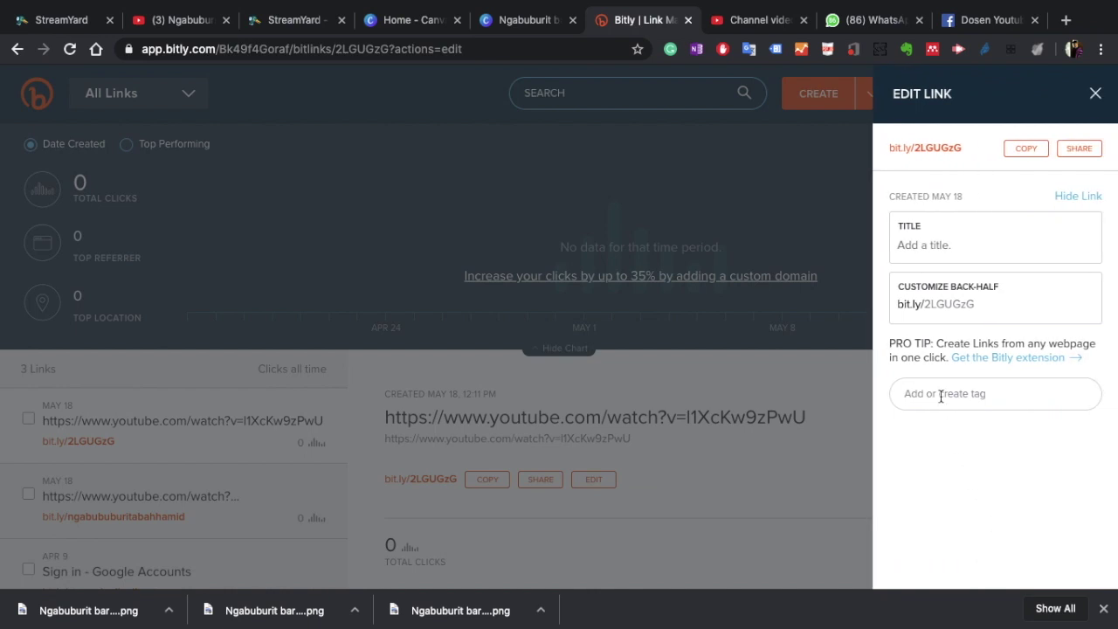
{"action": "left_click", "coordinate": [808, 458]}
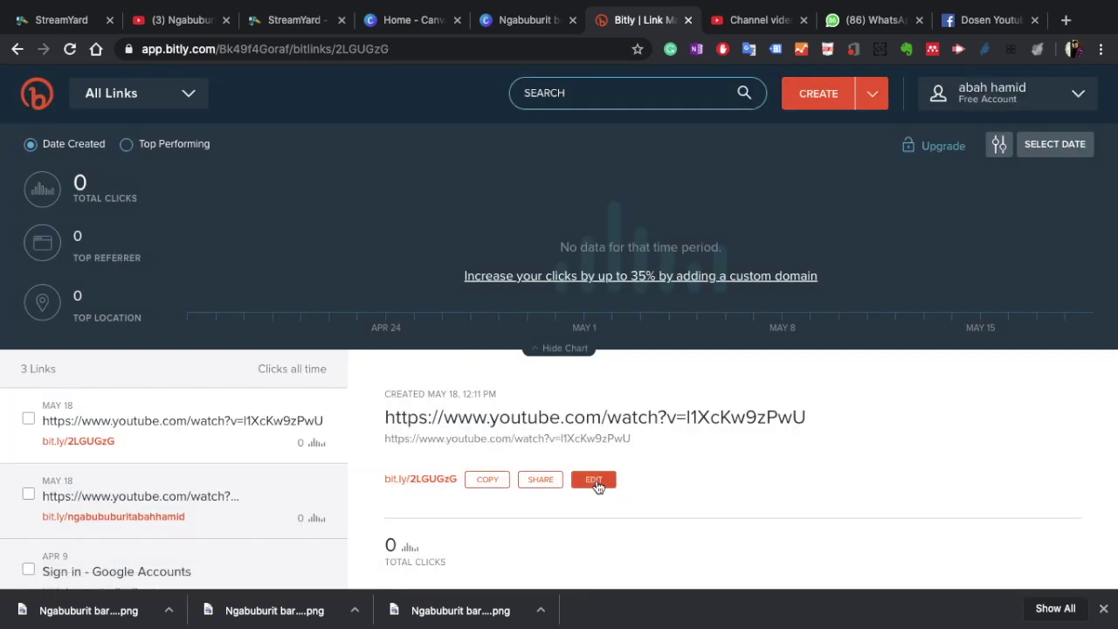
Step: Change the link's back-half to ngabuburitabahhamid, save, and copy the short link
{"action": "left_click", "coordinate": [597, 482]}
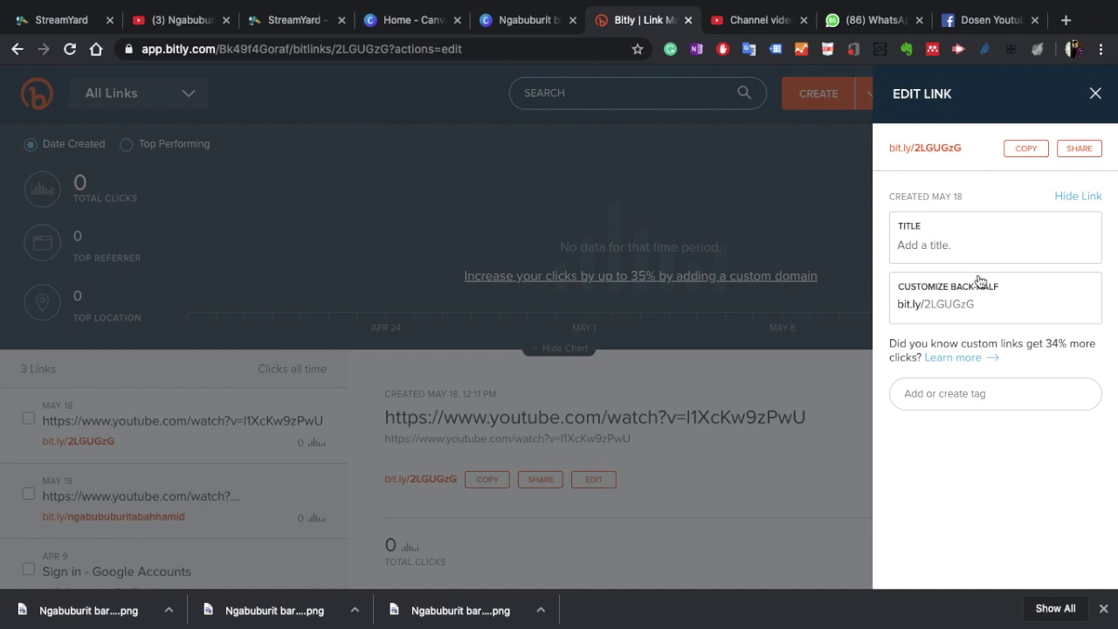
{"action": "left_click", "coordinate": [989, 303]}
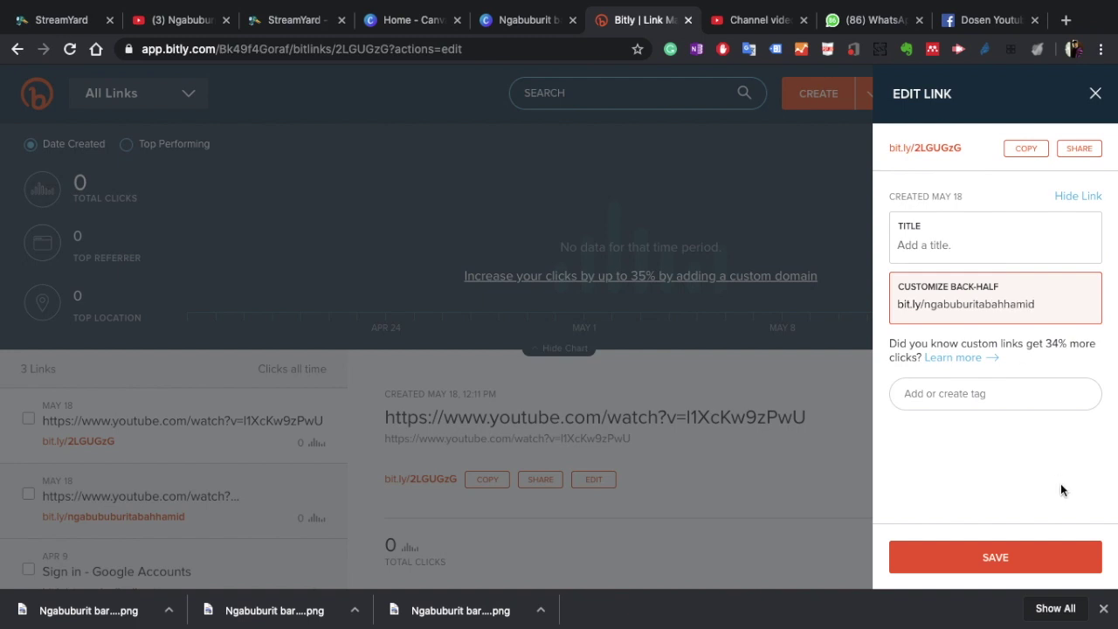
{"action": "left_click", "coordinate": [1026, 564]}
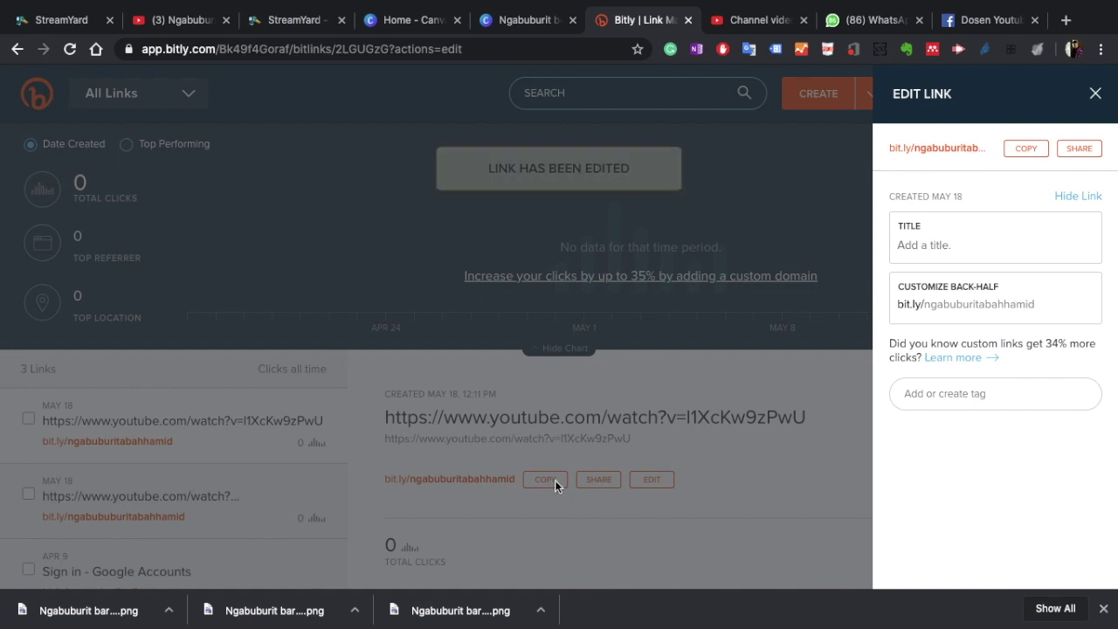
{"action": "left_click", "coordinate": [1035, 150]}
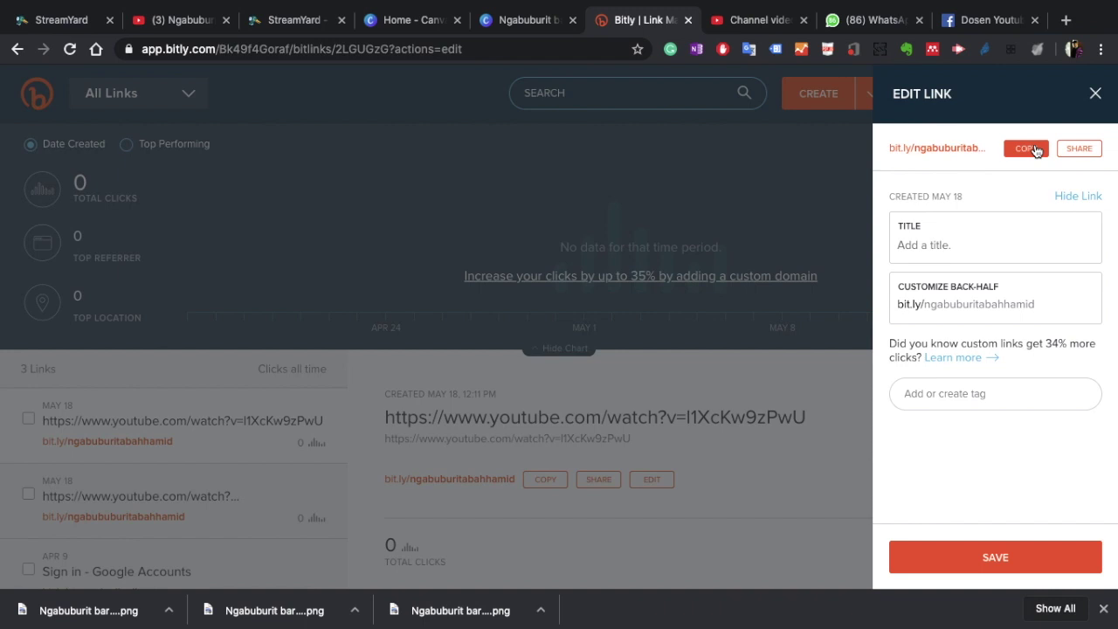
{"action": "left_click", "coordinate": [724, 212]}
{"action": "left_click", "coordinate": [756, 19]}
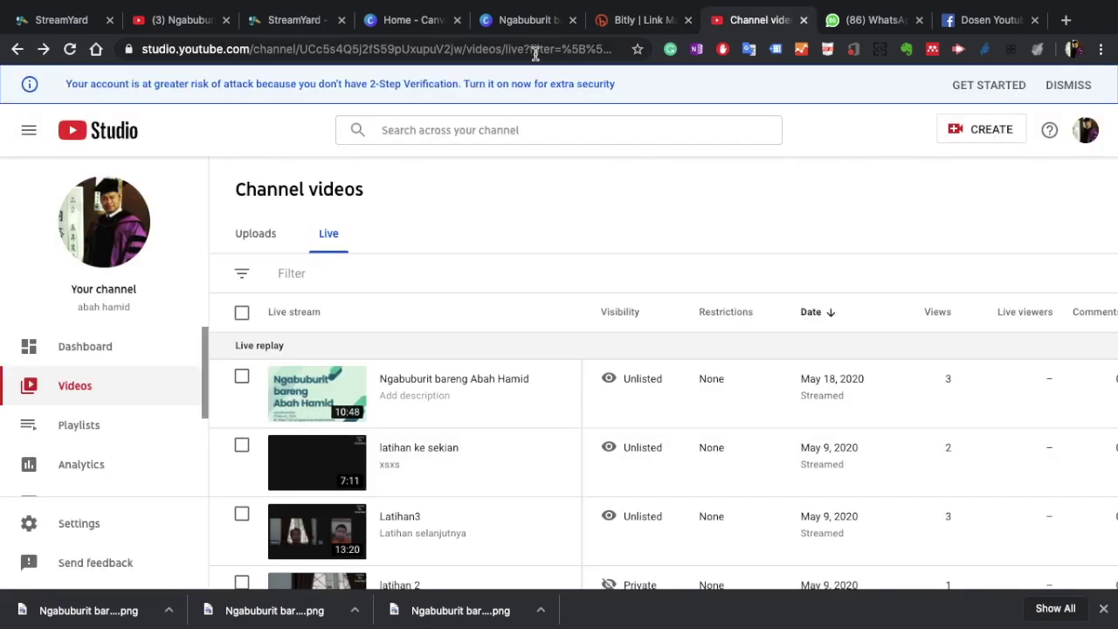
{"action": "left_click", "coordinate": [551, 50]}
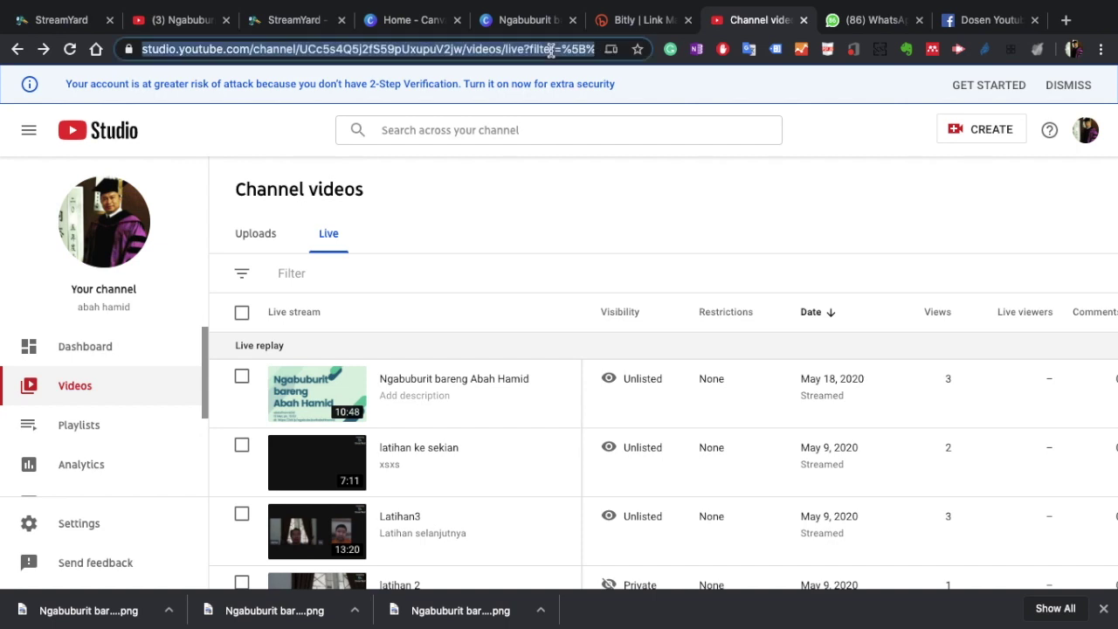
{"action": "key", "text": "ctrl+v"}
{"action": "key", "text": "Return"}
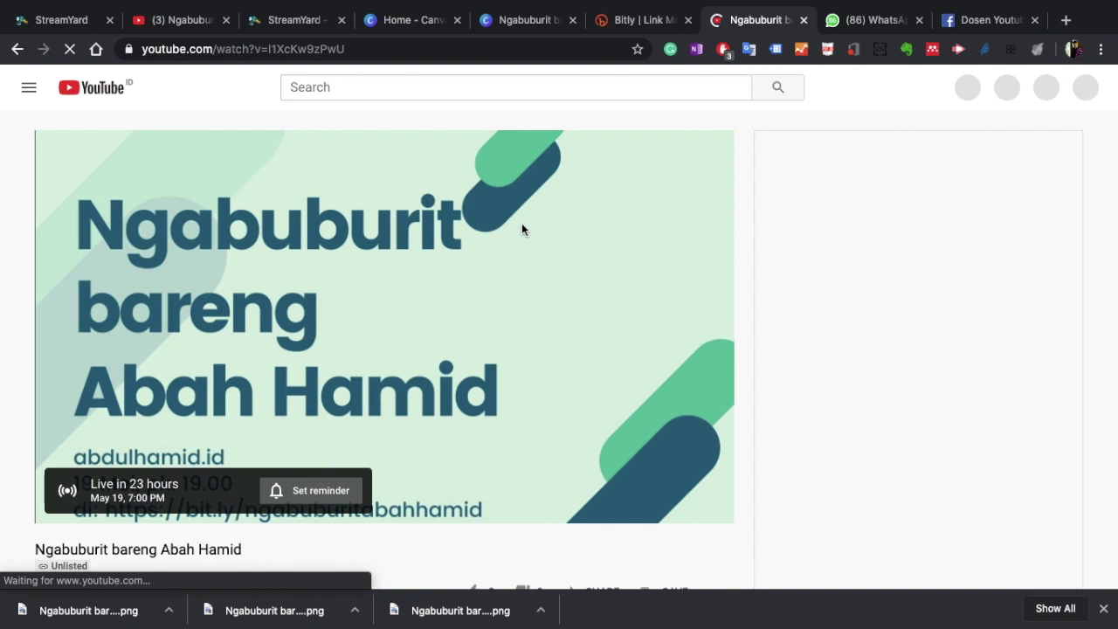
{"action": "mouse_move", "coordinate": [319, 4]}
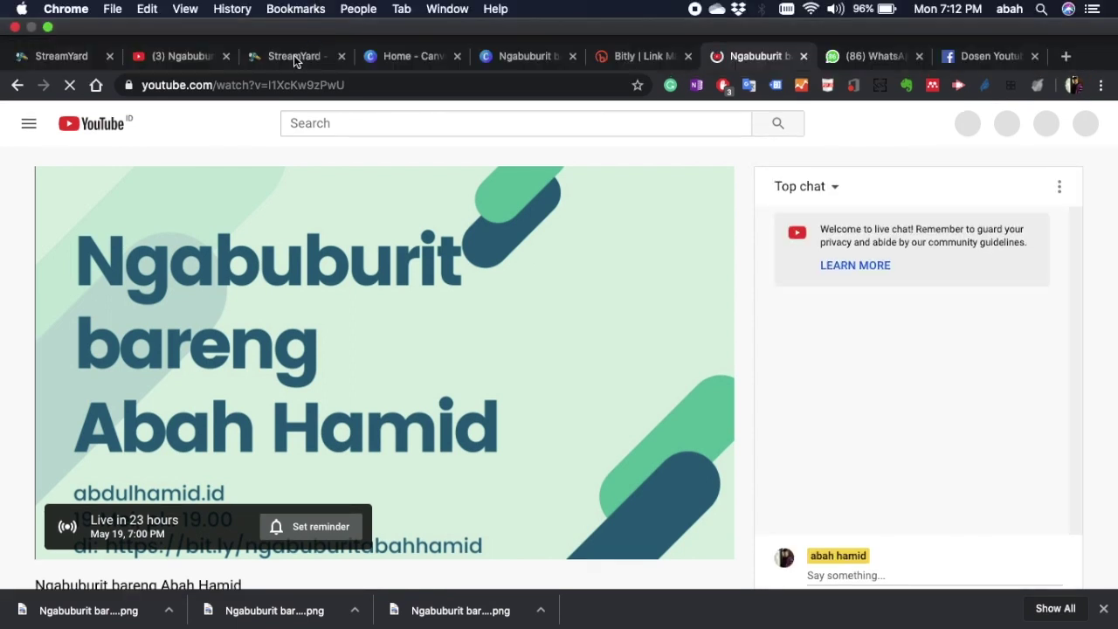
{"action": "left_click", "coordinate": [294, 56]}
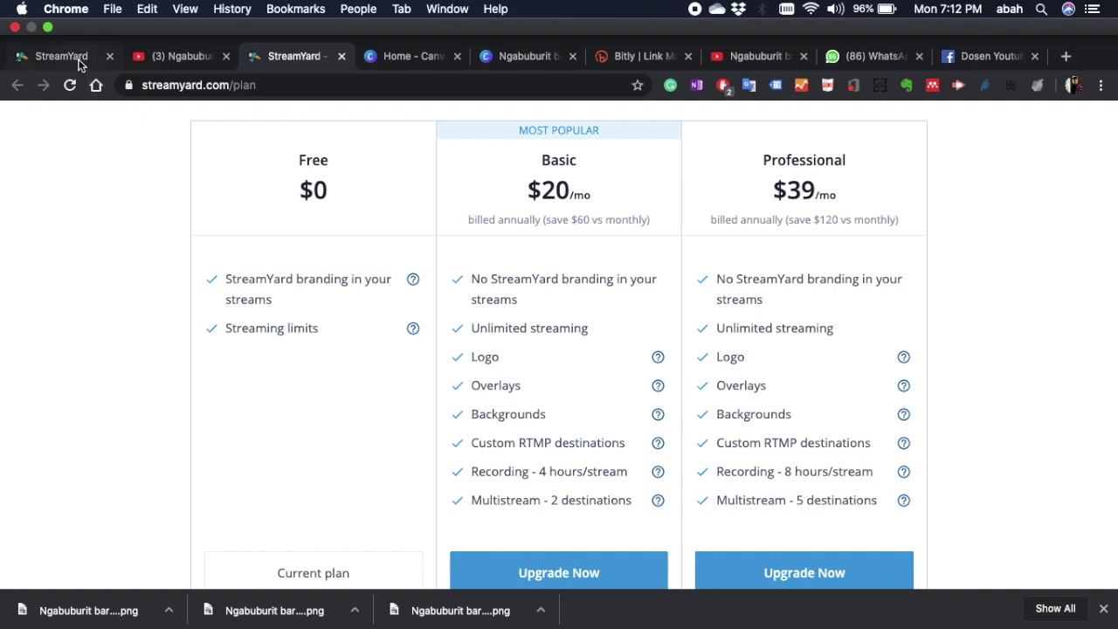
Step: Open the scheduled 'Ngabuburit bareng Abah Hamid' broadcast from the Broadcasts list to its camera and mic check
{"action": "left_click", "coordinate": [77, 61]}
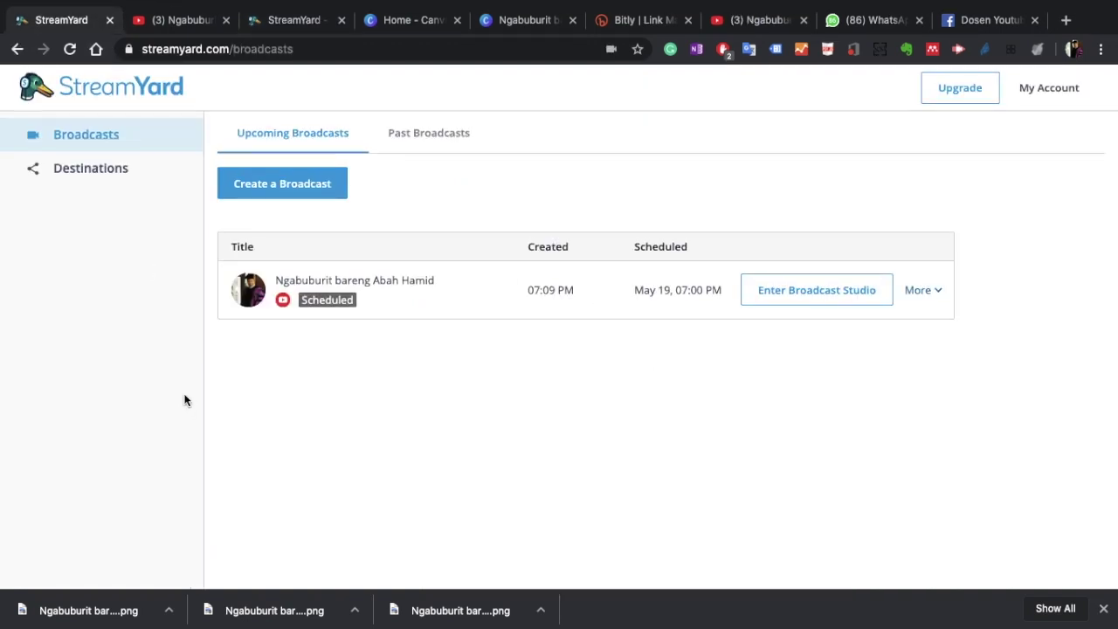
{"action": "left_click", "coordinate": [937, 297]}
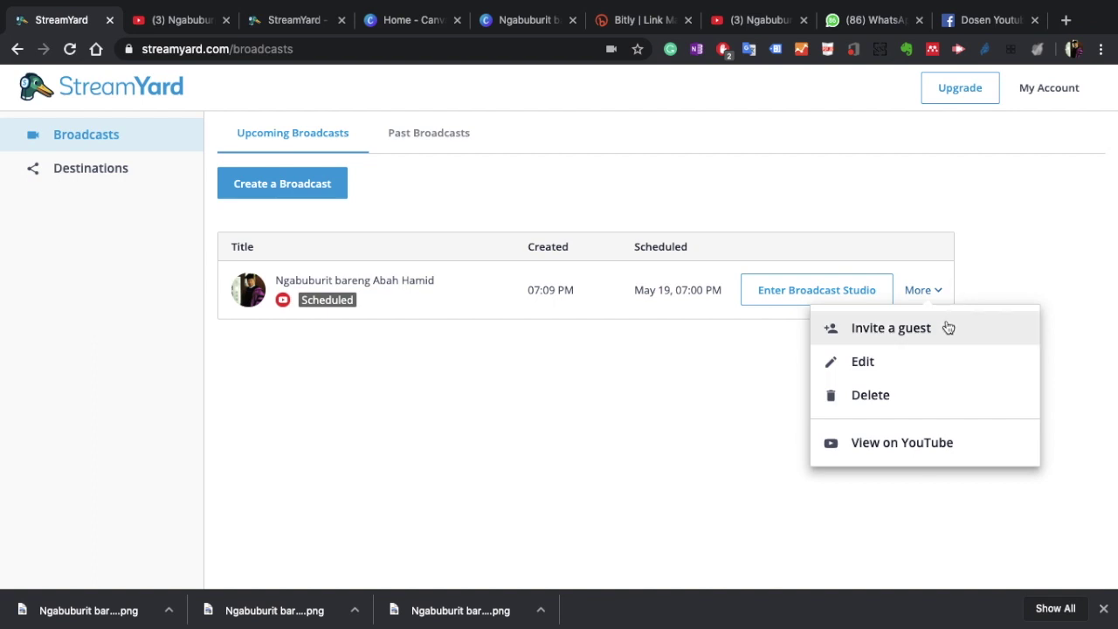
{"action": "left_click", "coordinate": [988, 268]}
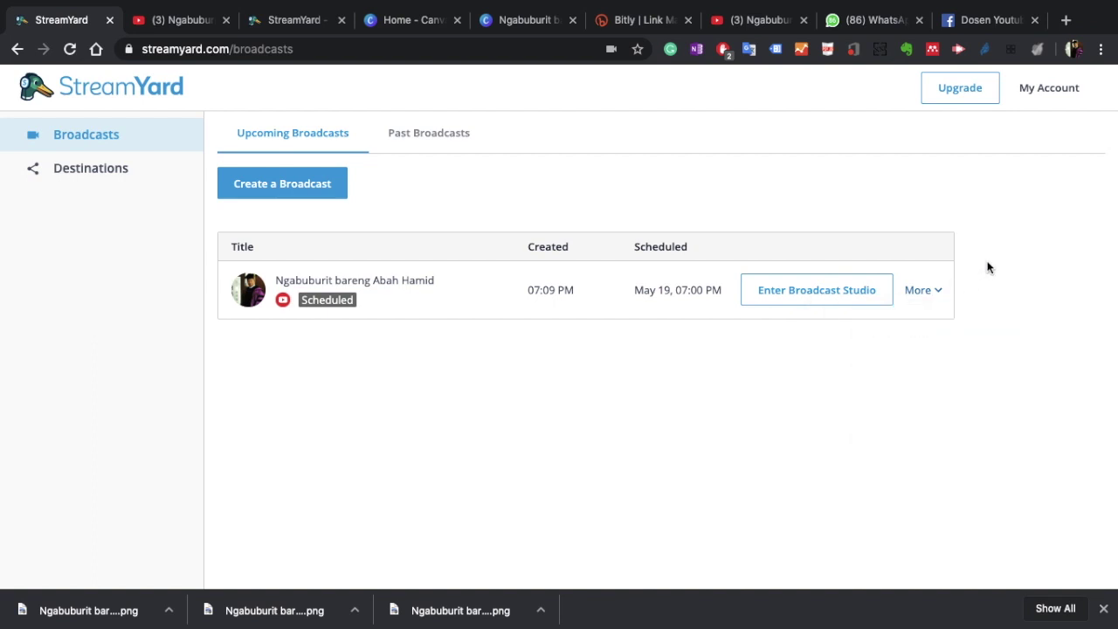
{"action": "left_click", "coordinate": [830, 292]}
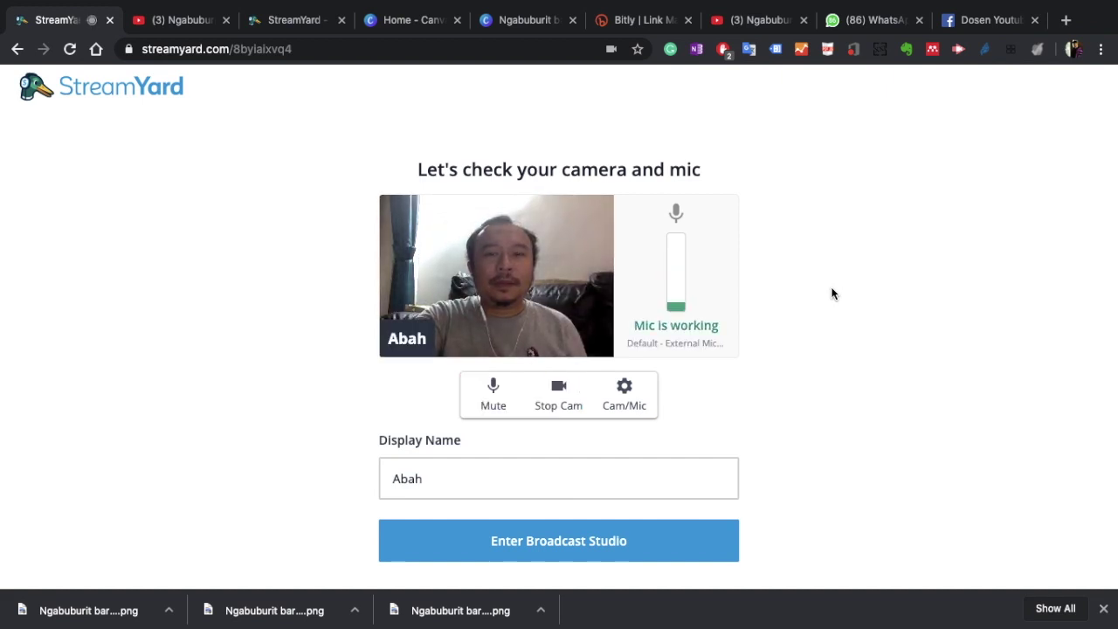
Step: Close the duplicate YouTube watch tab, after checking the live page and the Canva banner design
{"action": "left_click", "coordinate": [774, 24]}
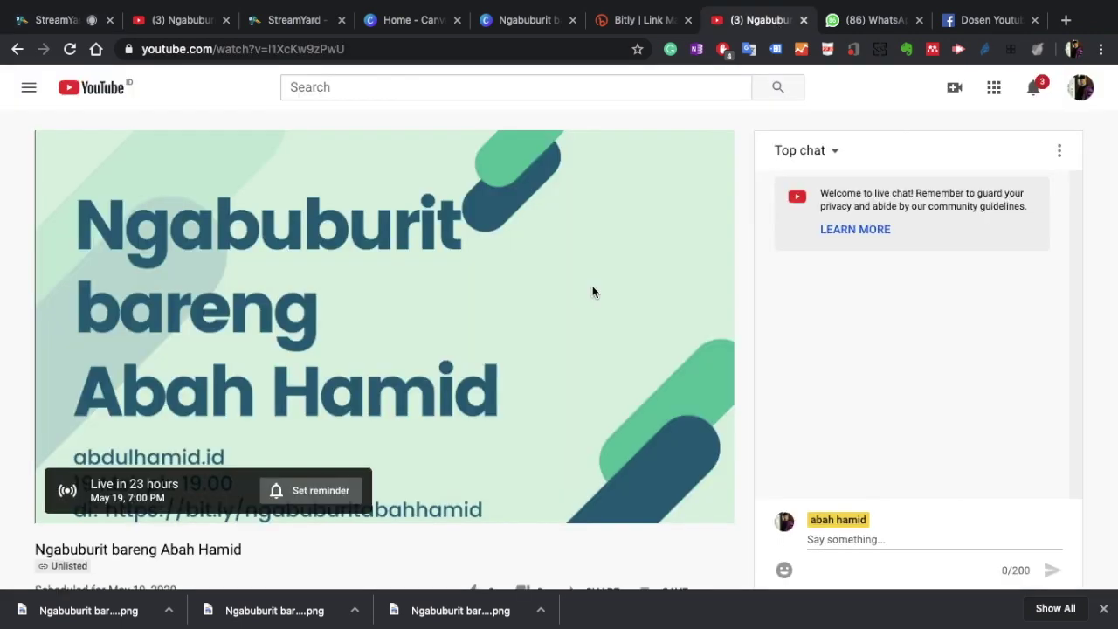
{"action": "left_click", "coordinate": [198, 27]}
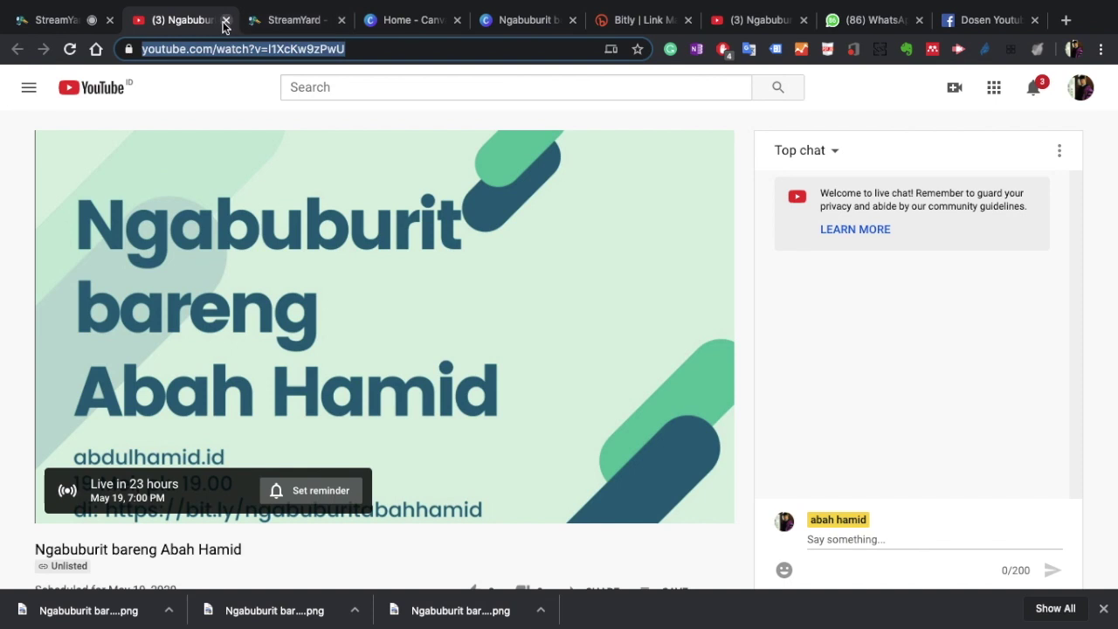
{"action": "left_click", "coordinate": [225, 21]}
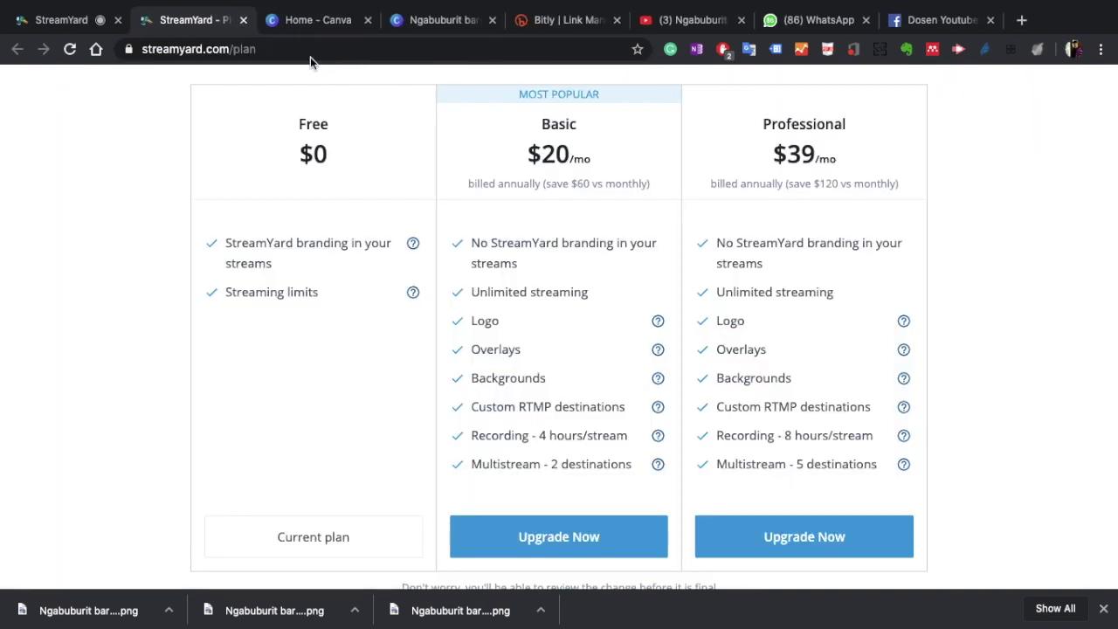
{"action": "left_click", "coordinate": [479, 24]}
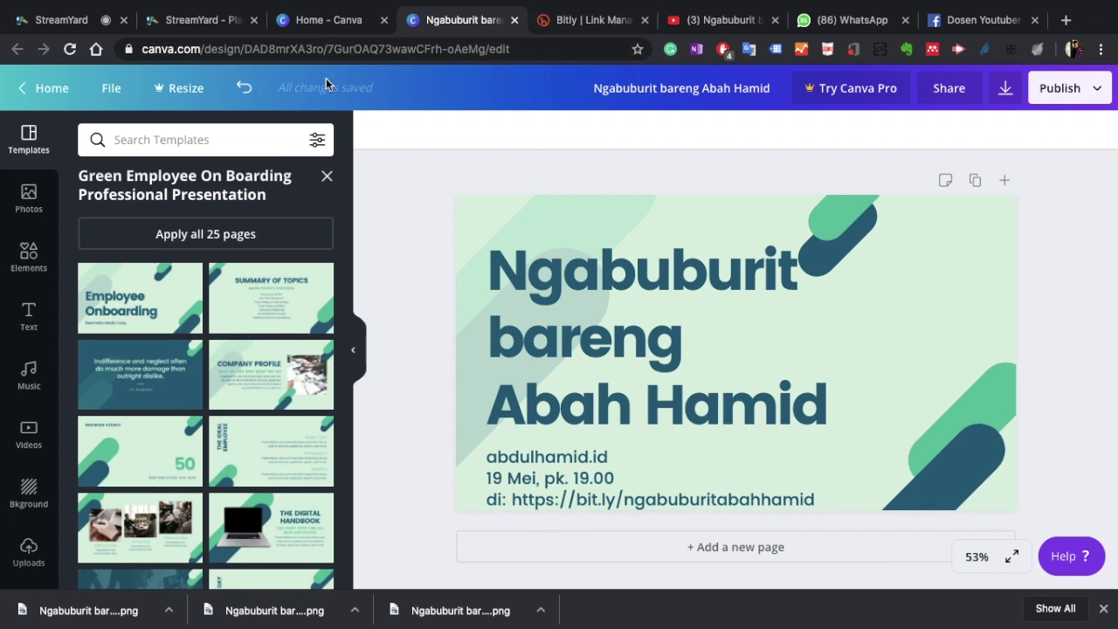
Step: Return to the camera and mic check and enter the broadcast studio
{"action": "left_click", "coordinate": [83, 24]}
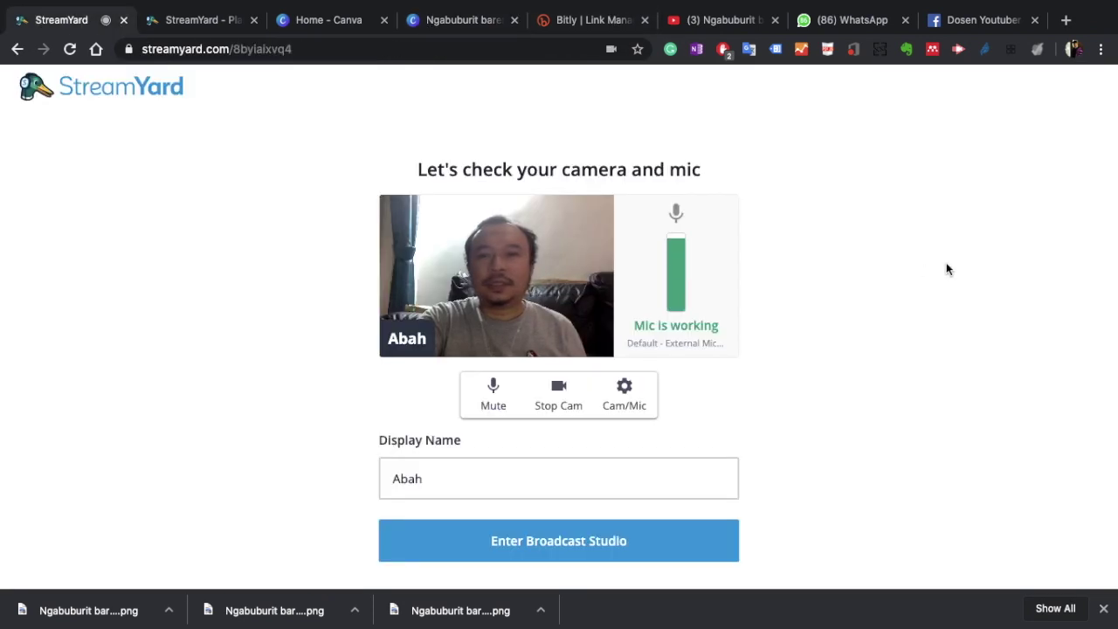
{"action": "scroll", "coordinate": [862, 401], "scroll_direction": "down", "scroll_amount": 1}
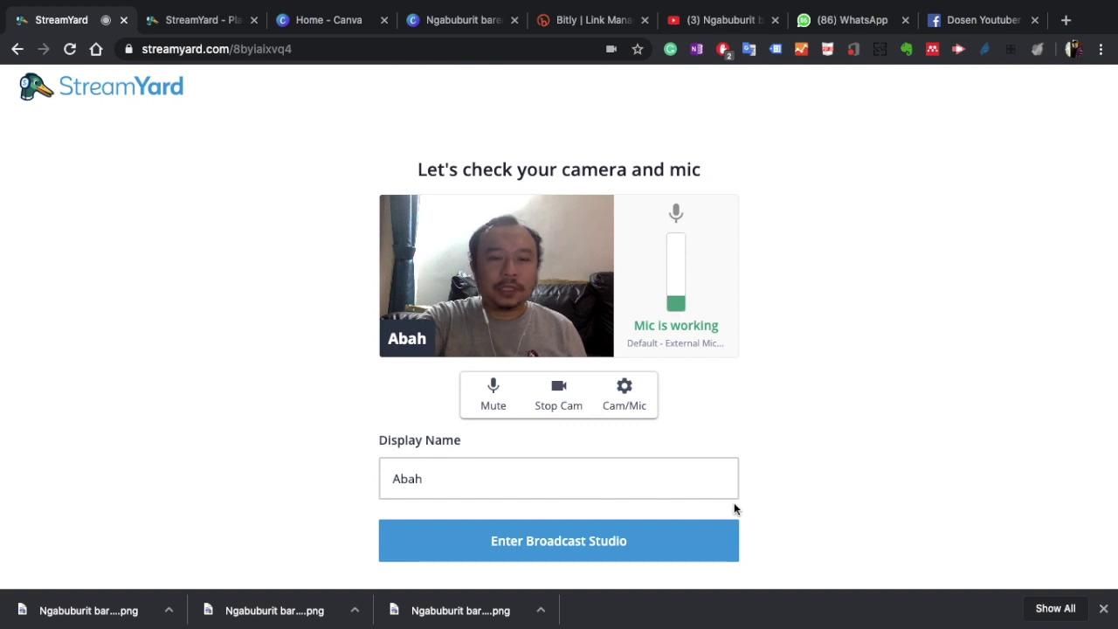
{"action": "left_click", "coordinate": [578, 542]}
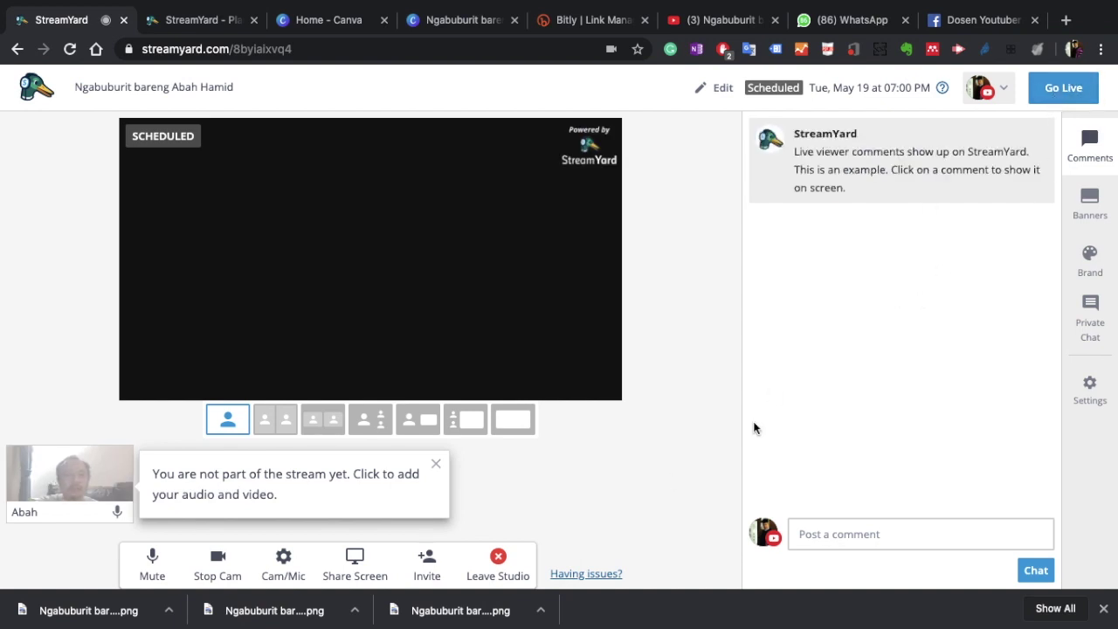
Step: Put the host's webcam on the StreamYard stage
{"action": "mouse_move", "coordinate": [29, 484]}
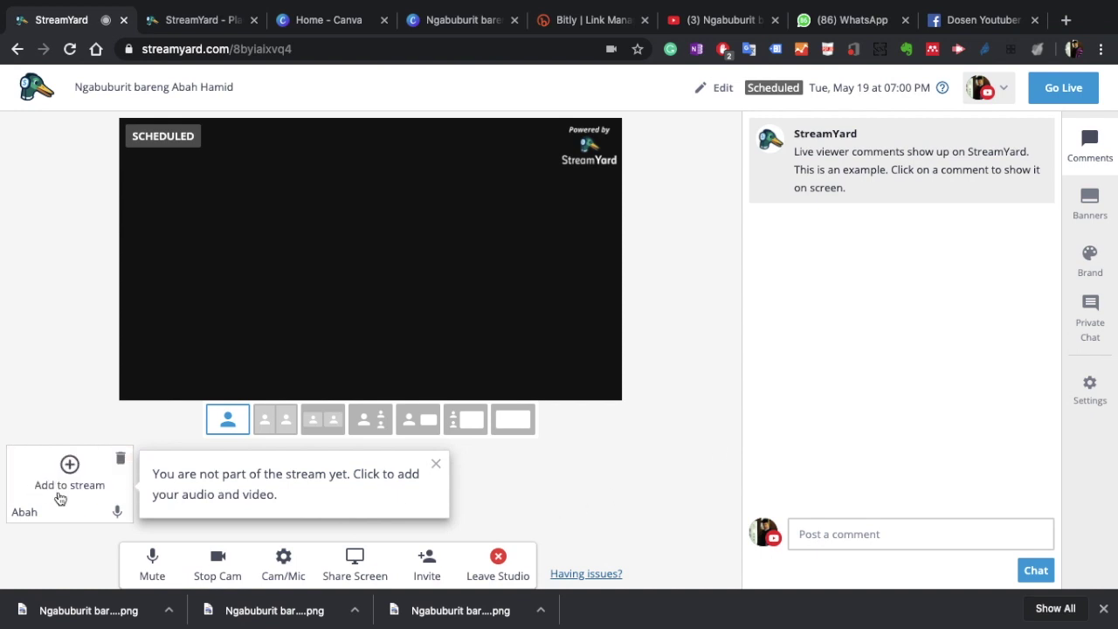
{"action": "left_click", "coordinate": [69, 481]}
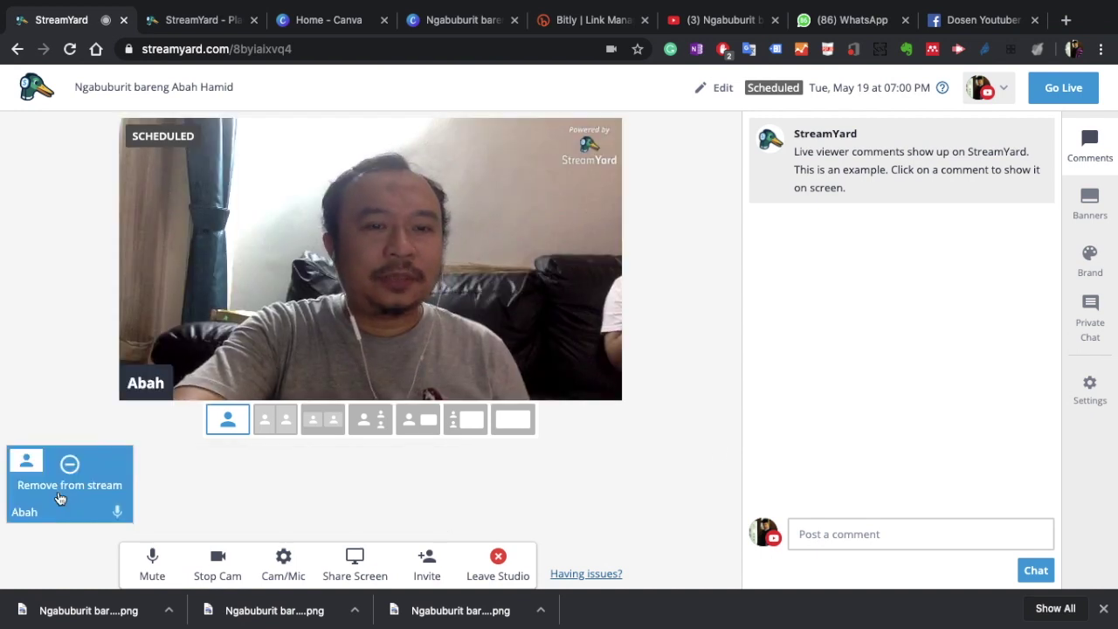
{"action": "left_click", "coordinate": [59, 494]}
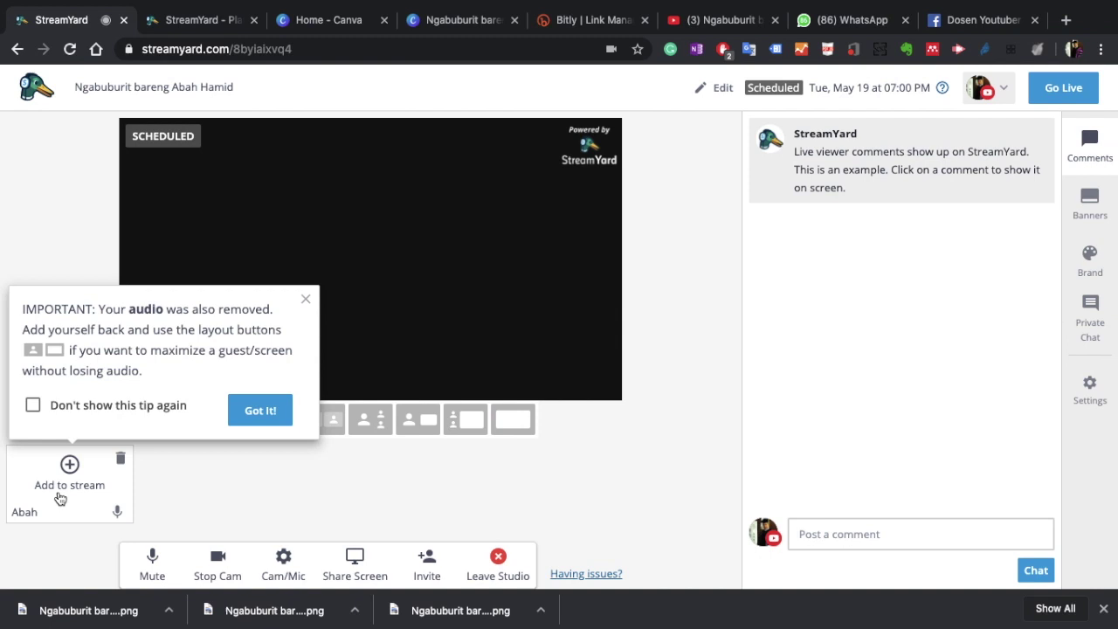
{"action": "left_click", "coordinate": [59, 496]}
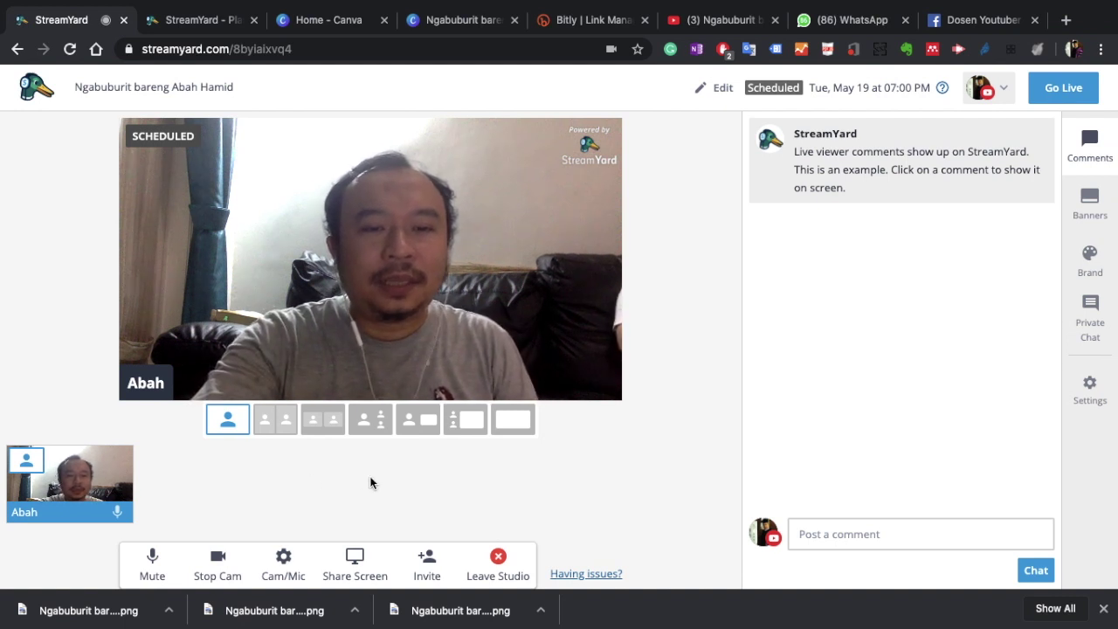
Step: Copy the studio's guest invitation link to the clipboard for sending via WhatsApp
{"action": "left_click", "coordinate": [427, 555]}
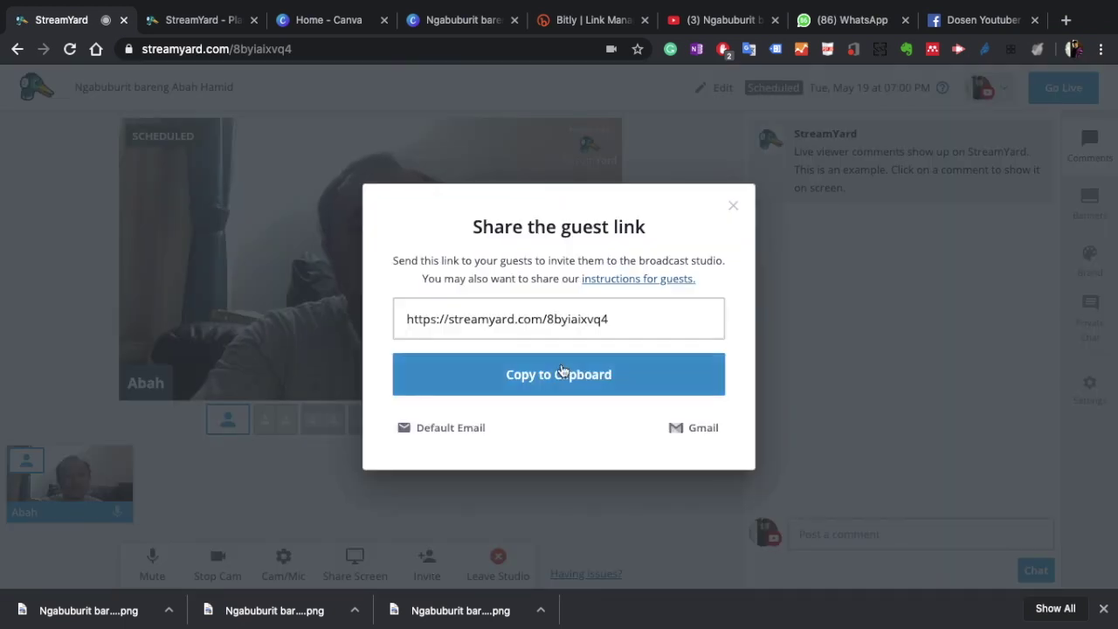
{"action": "left_click", "coordinate": [618, 313]}
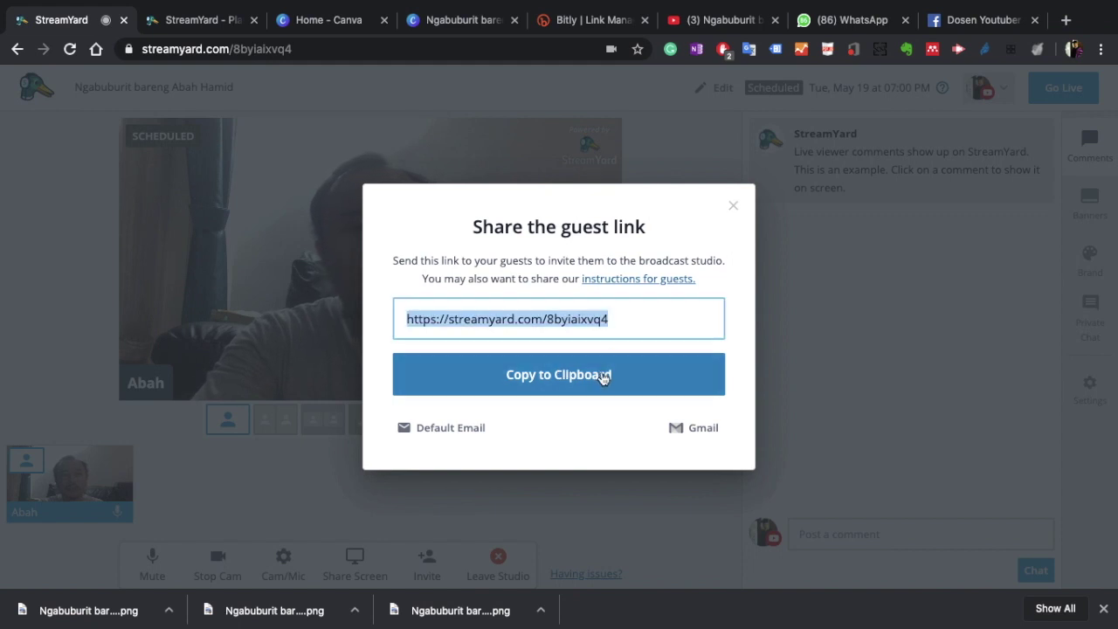
{"action": "left_click", "coordinate": [603, 378]}
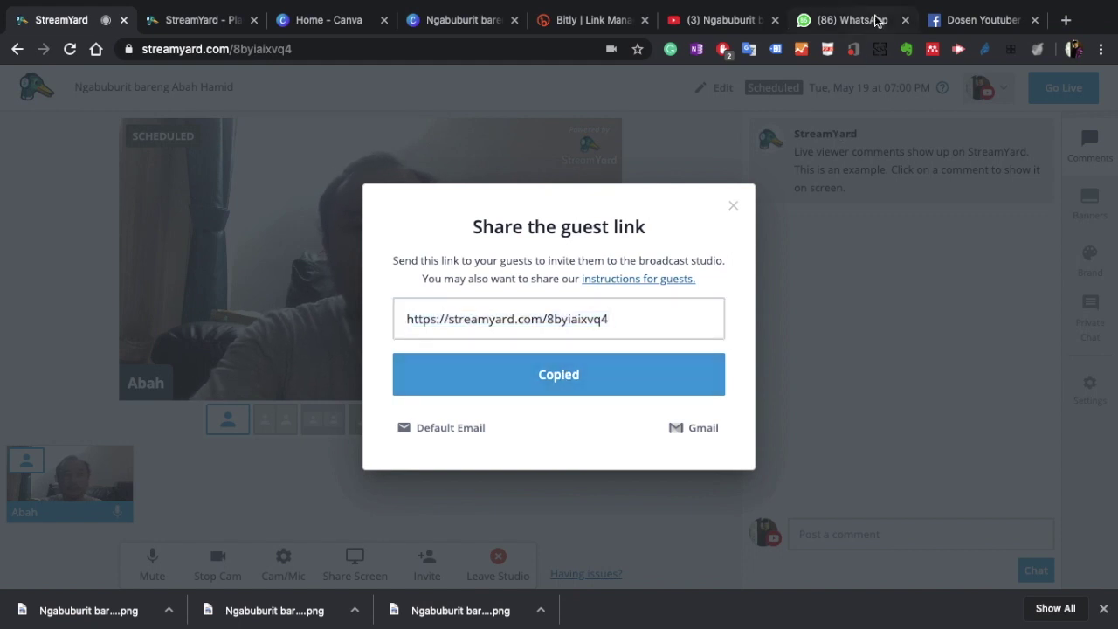
{"action": "left_click", "coordinate": [878, 20]}
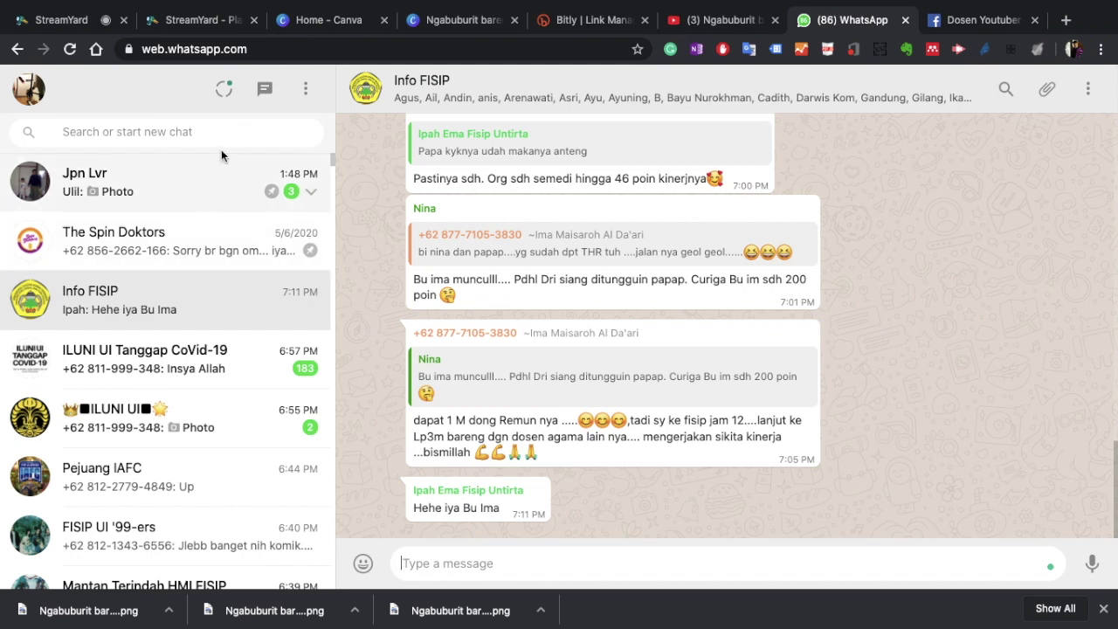
Step: Search for the guest's contact and send them the pasted StreamYard guest link
{"action": "left_click", "coordinate": [239, 137]}
{"action": "type", "text": "iham"}
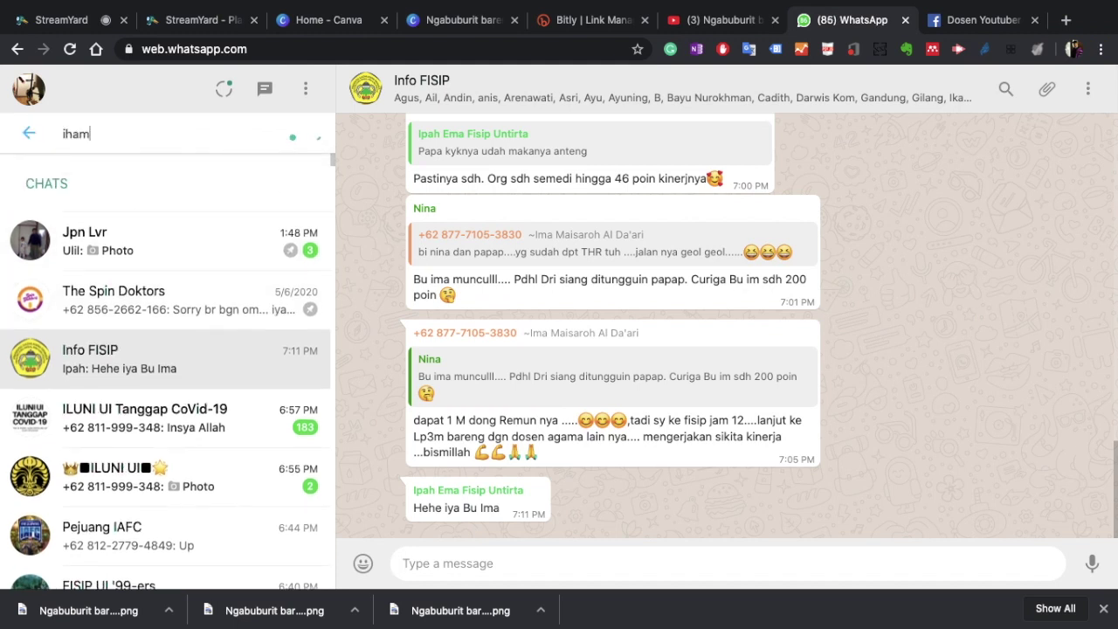
{"action": "left_click", "coordinate": [236, 242]}
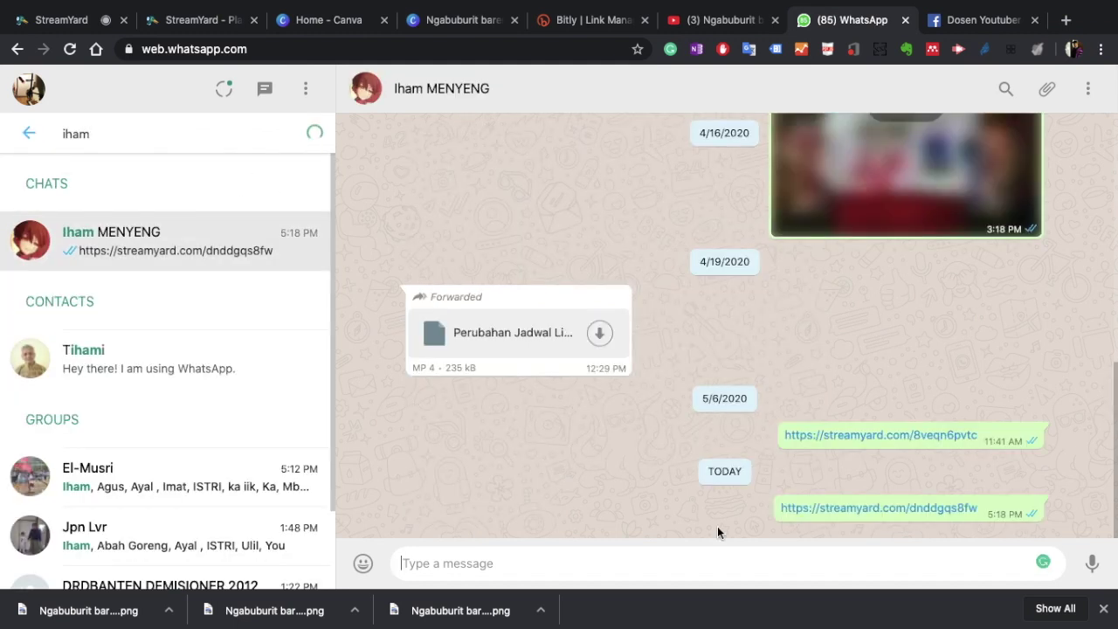
{"action": "key", "text": "ctrl+v"}
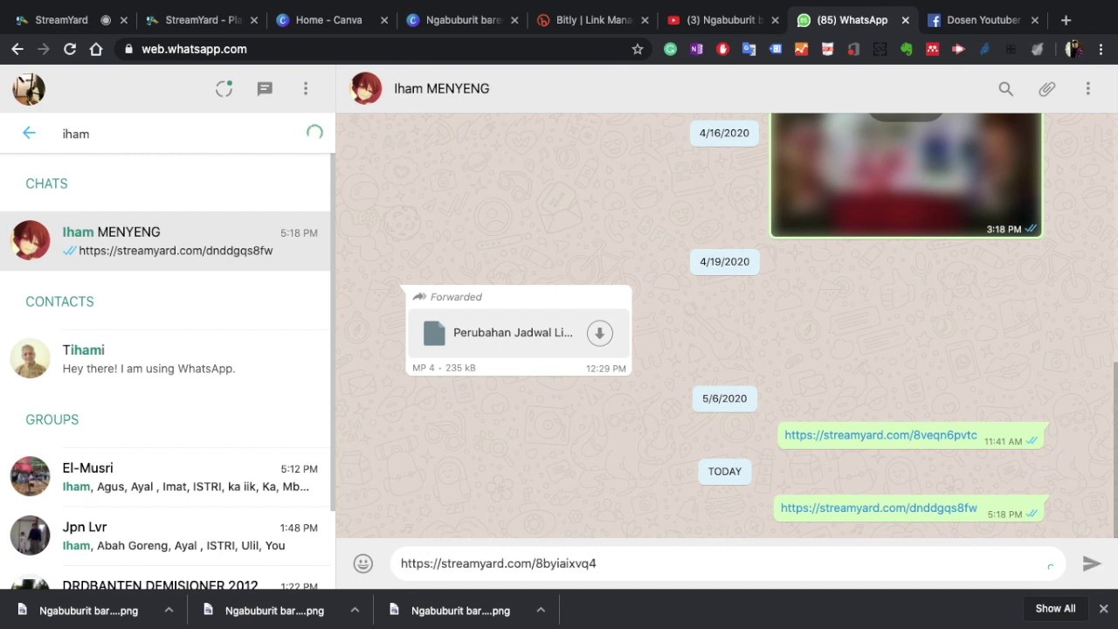
{"action": "key", "text": "Return"}
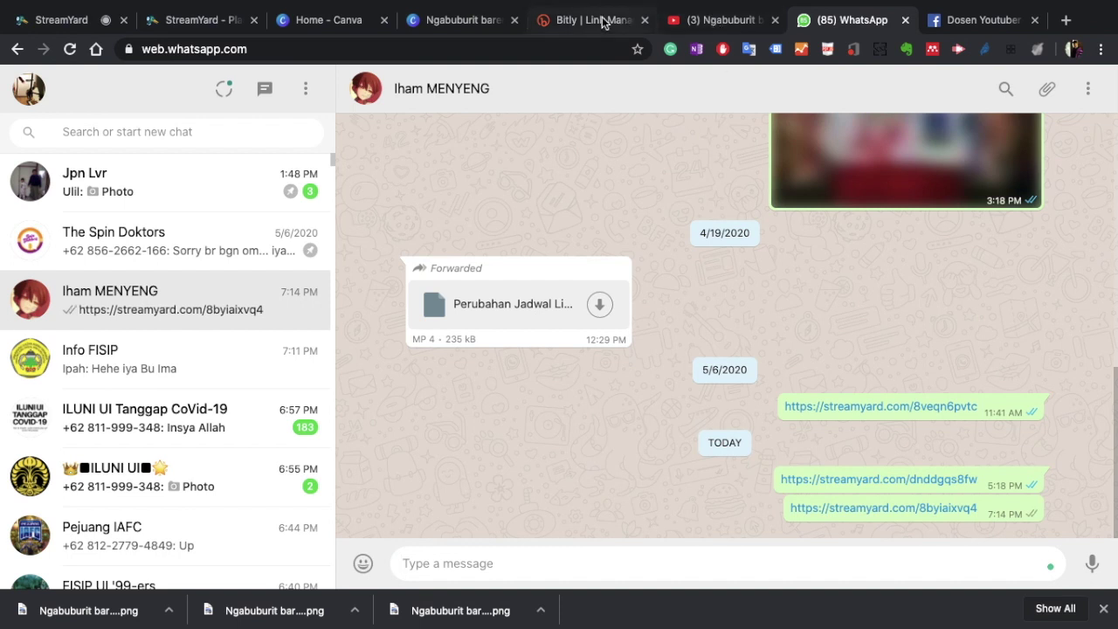
{"action": "left_click", "coordinate": [85, 26]}
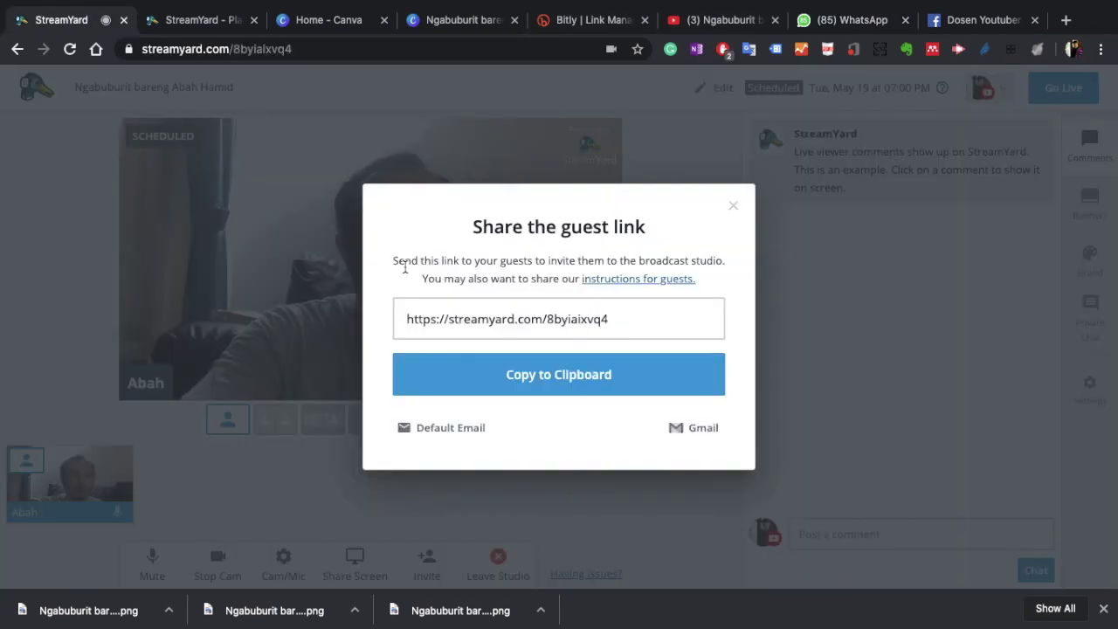
Step: Dismiss the Share the guest link window and wait while the guest joins off-stage
{"action": "left_click", "coordinate": [732, 204]}
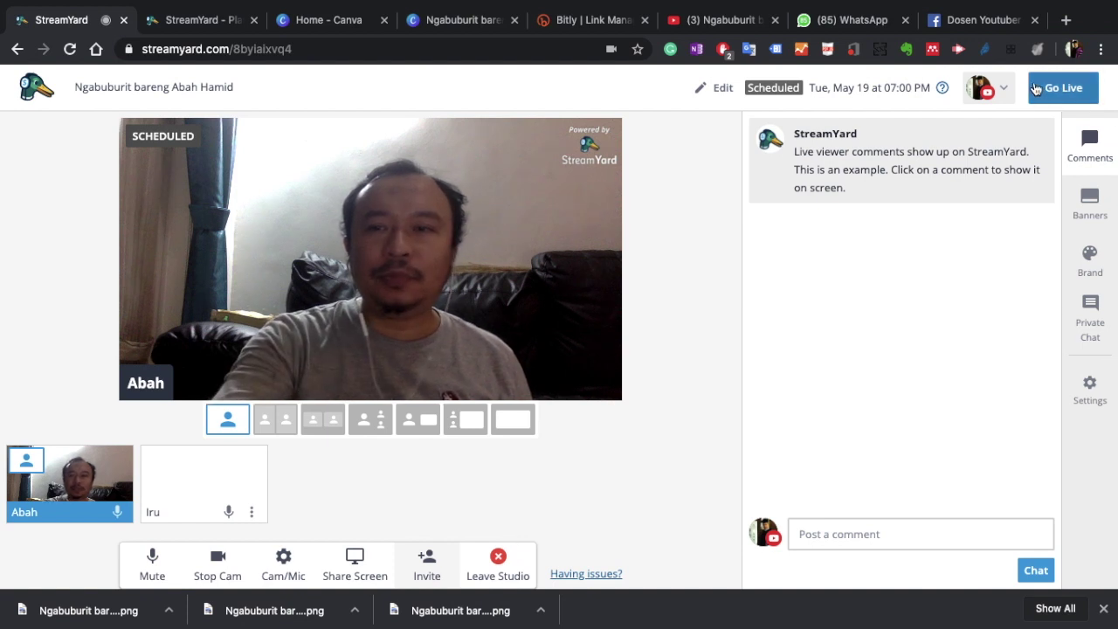
{"action": "mouse_move", "coordinate": [1021, 140]}
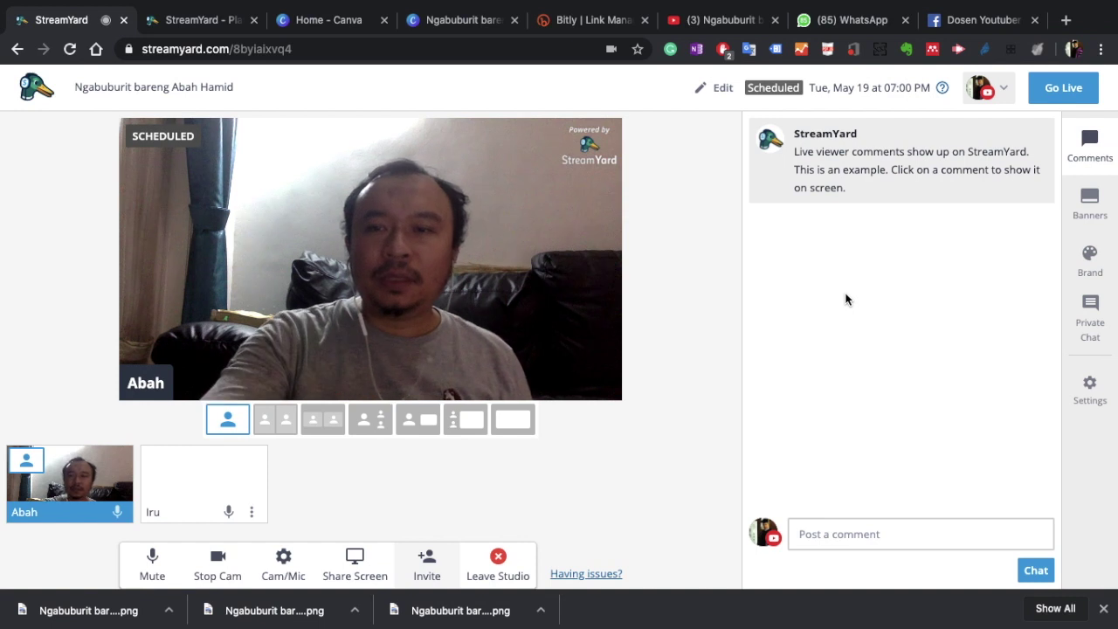
Step: Show the 'Abah Hamid Live' host-name banner over the video
{"action": "left_click", "coordinate": [1094, 201]}
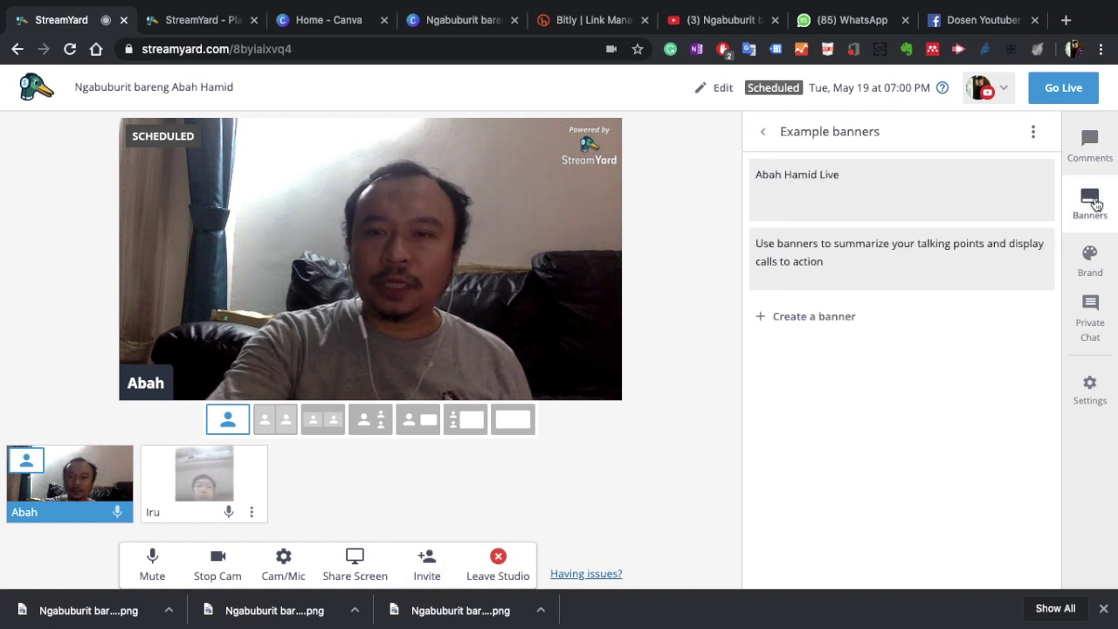
{"action": "mouse_move", "coordinate": [922, 218]}
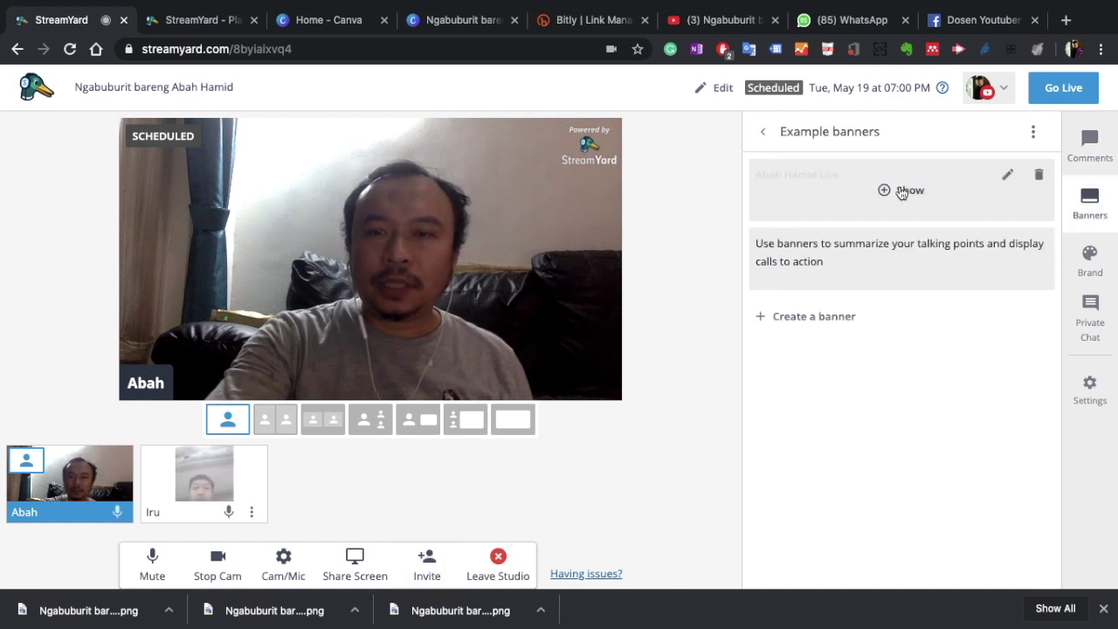
{"action": "left_click", "coordinate": [902, 191]}
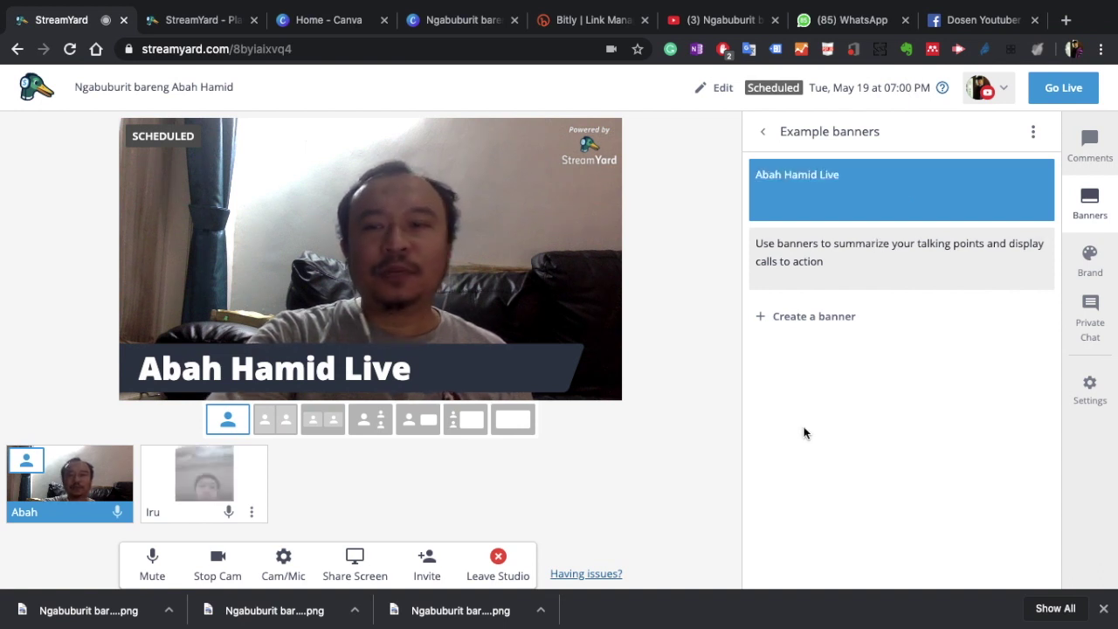
Step: Bring the guest onto the stage beside the host and open the broadcast settings
{"action": "left_click", "coordinate": [1092, 271]}
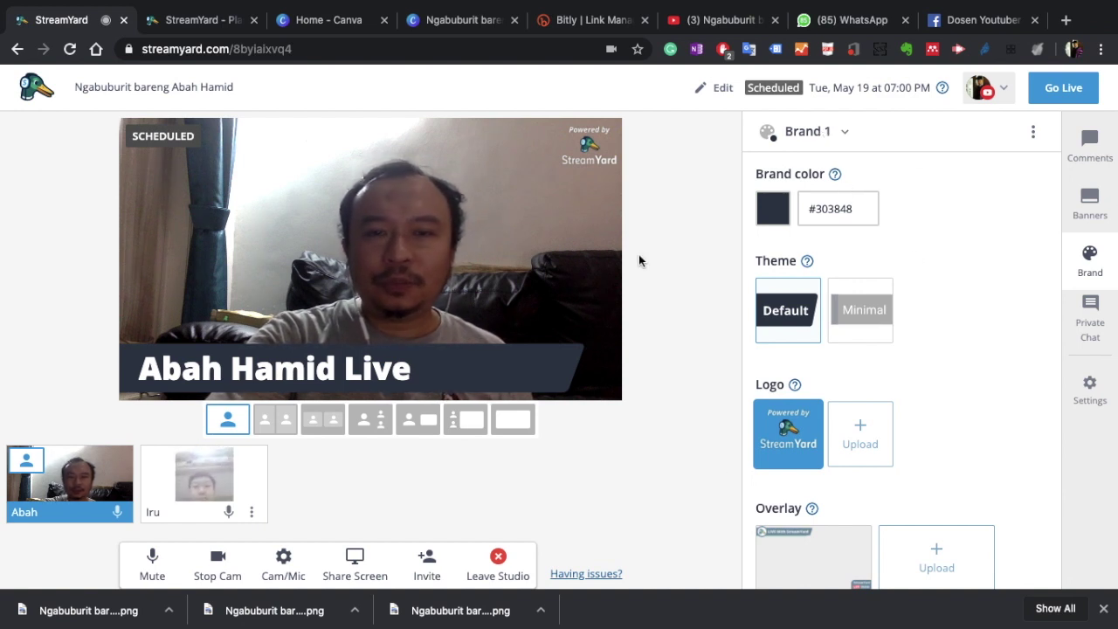
{"action": "left_click", "coordinate": [216, 476]}
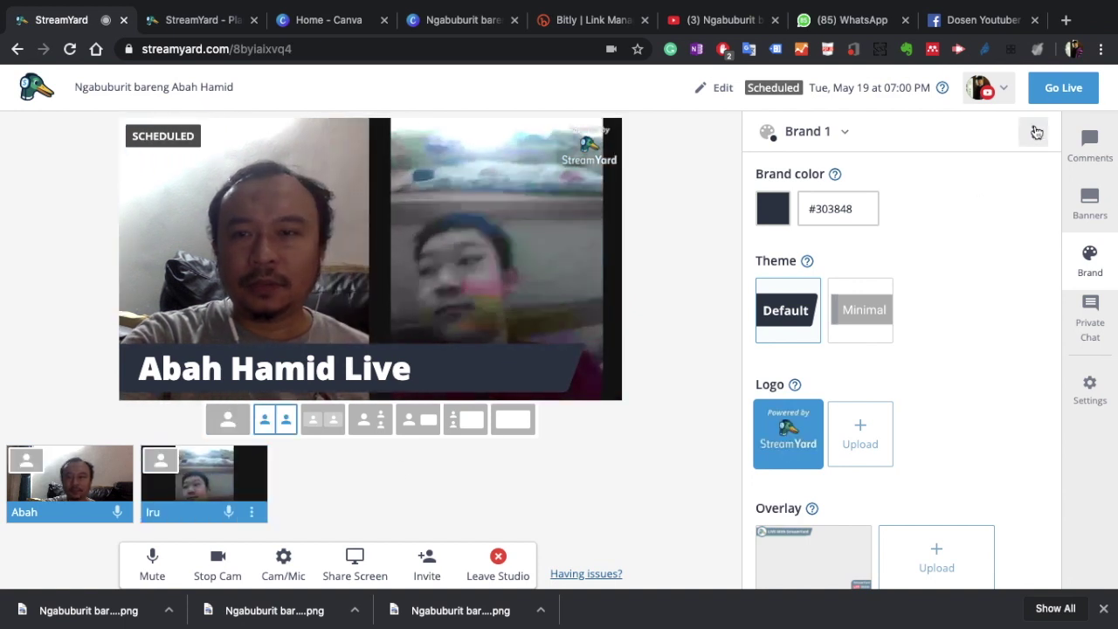
{"action": "left_click", "coordinate": [1035, 132]}
{"action": "left_click", "coordinate": [685, 174]}
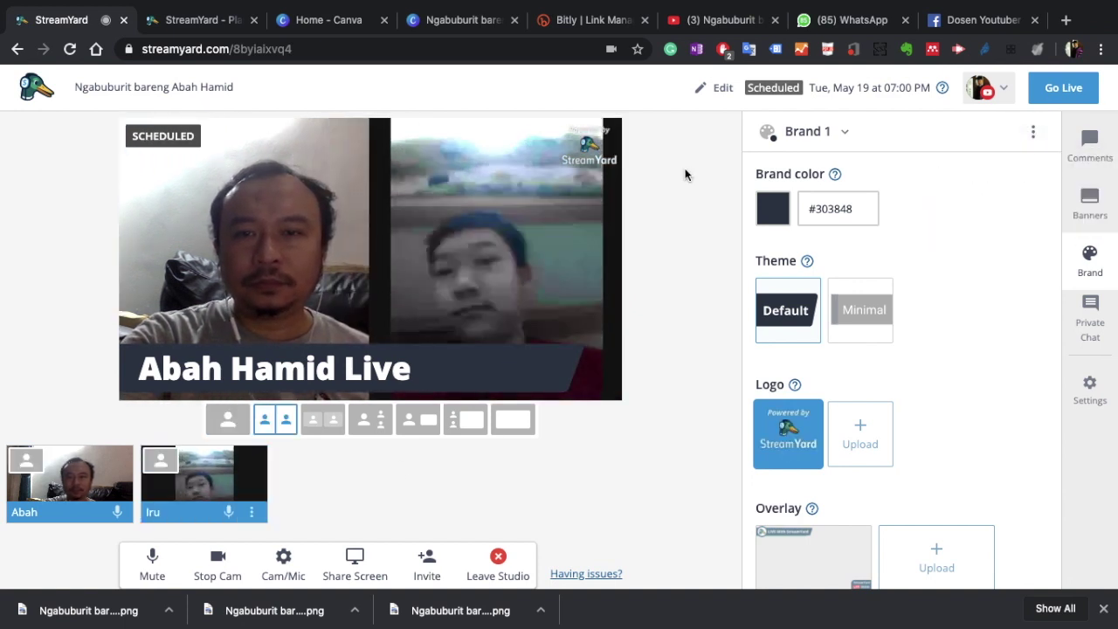
{"action": "left_click", "coordinate": [707, 90]}
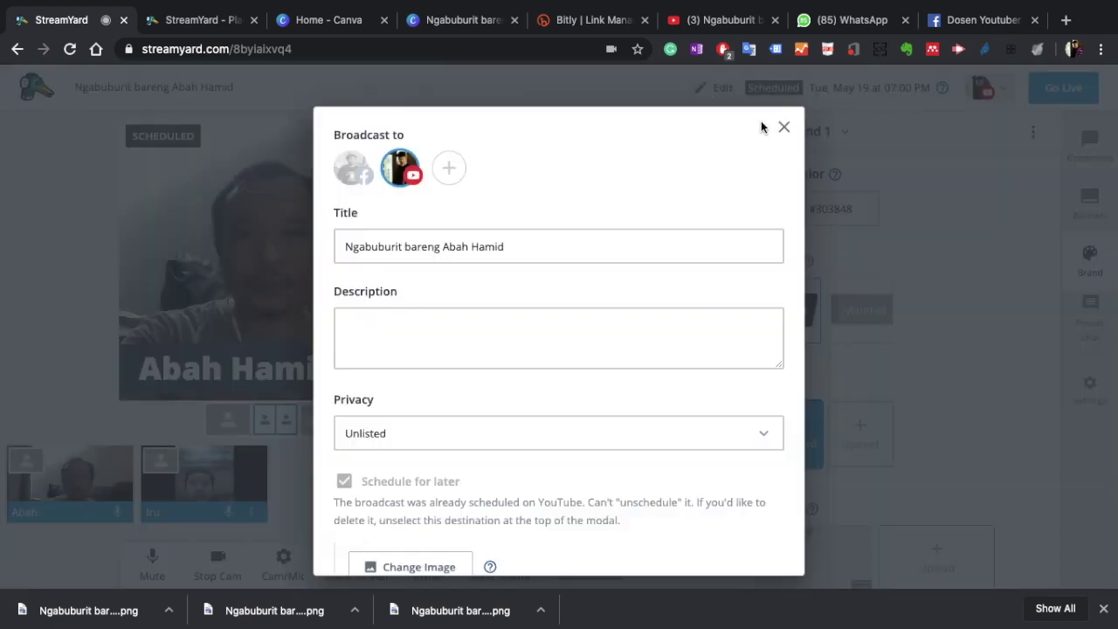
Step: Close the broadcast settings form, leaving the privacy as Unlisted
{"action": "left_click", "coordinate": [782, 126]}
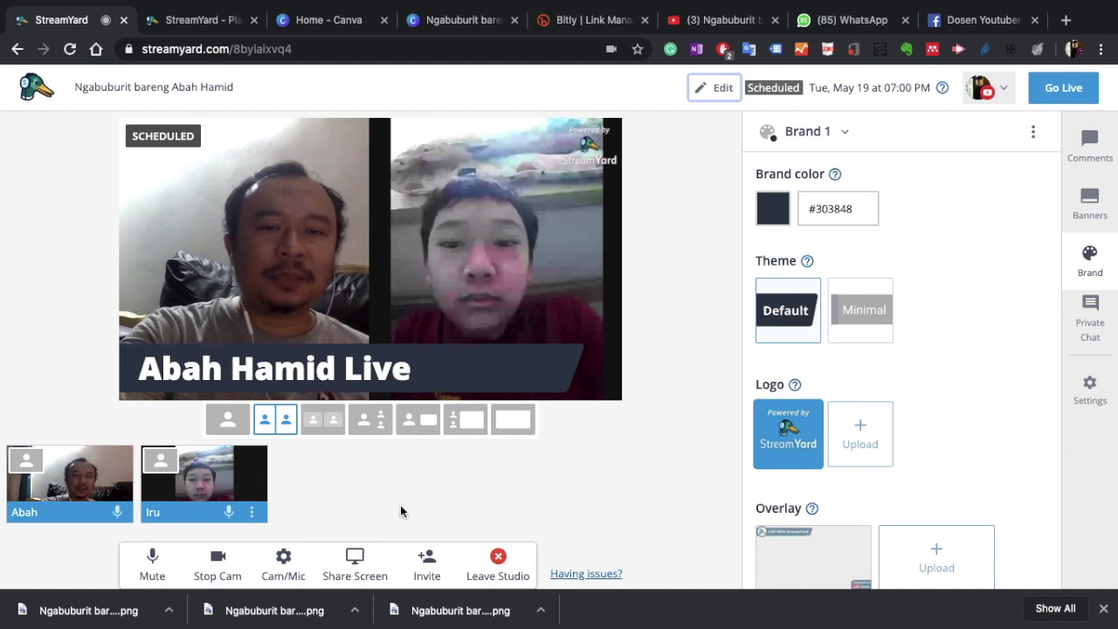
Step: Share the entire screen as the main stage view alongside the host and guest cameras
{"action": "left_click", "coordinate": [355, 564]}
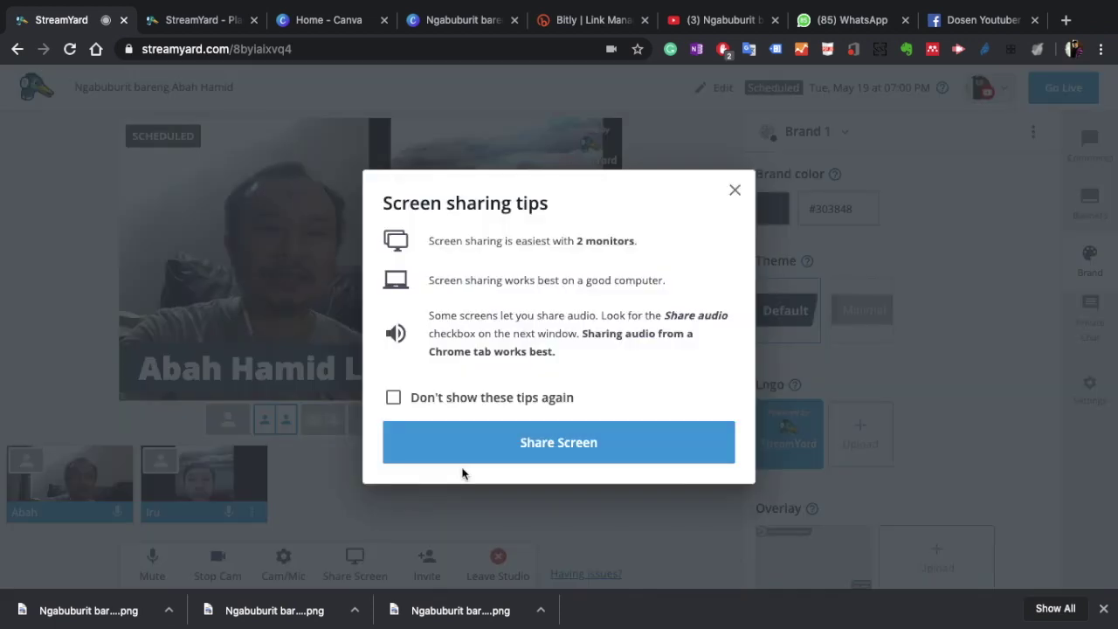
{"action": "left_click", "coordinate": [492, 438]}
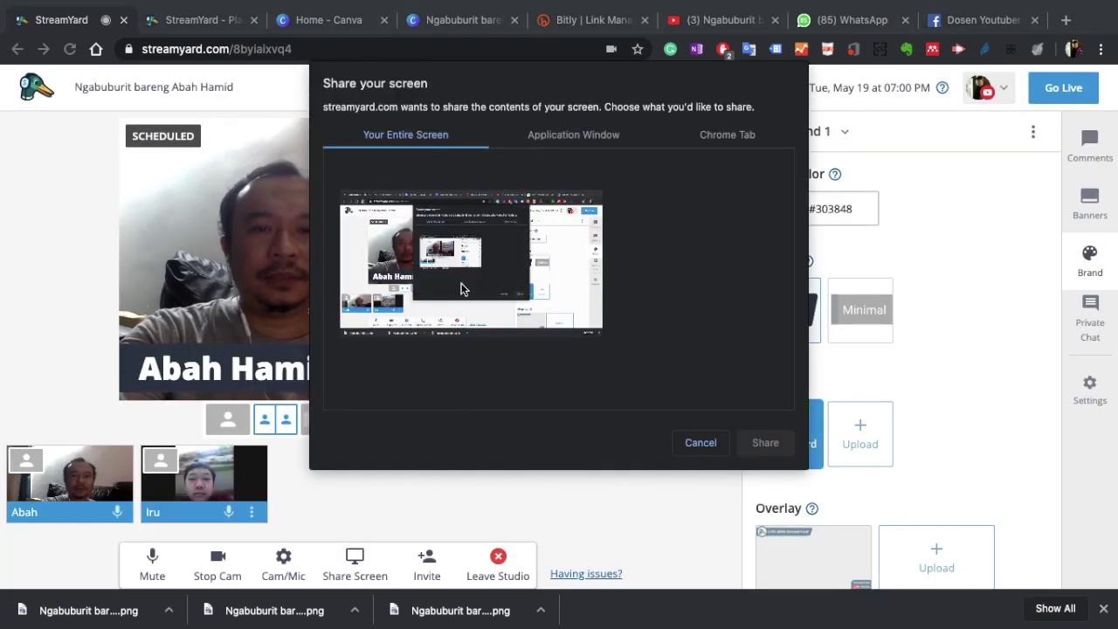
{"action": "left_click", "coordinate": [463, 289]}
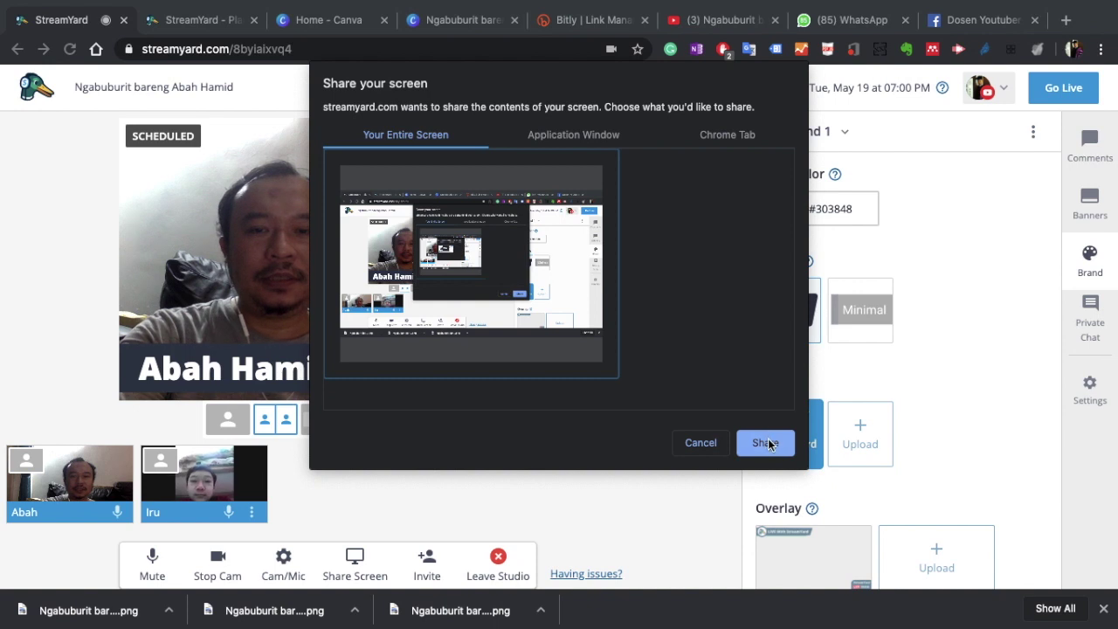
{"action": "left_click", "coordinate": [768, 443]}
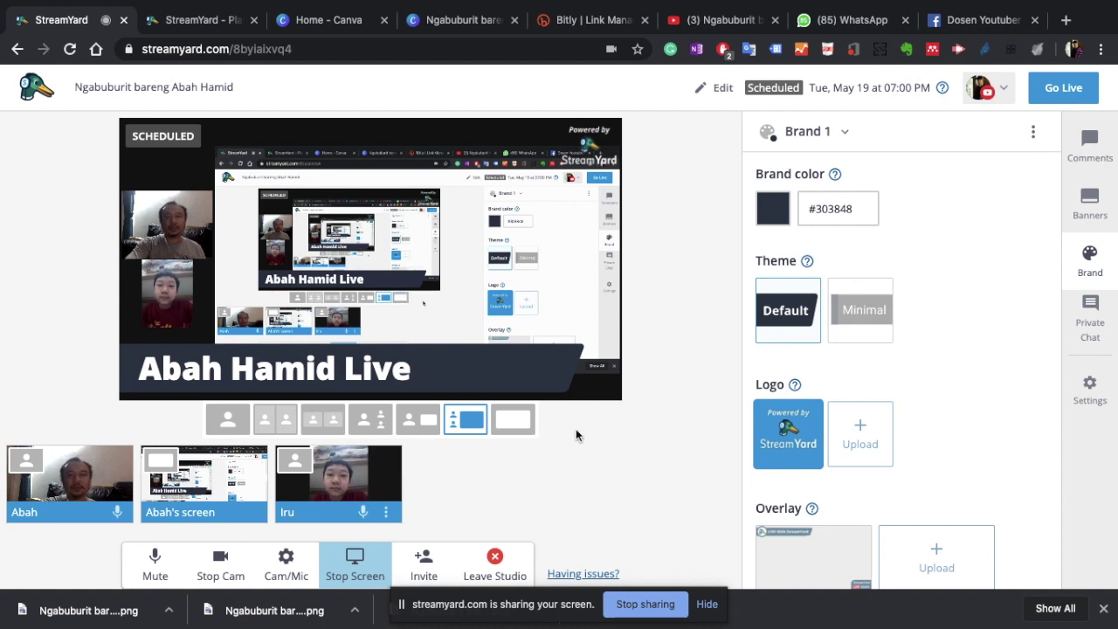
{"action": "left_click", "coordinate": [1084, 150]}
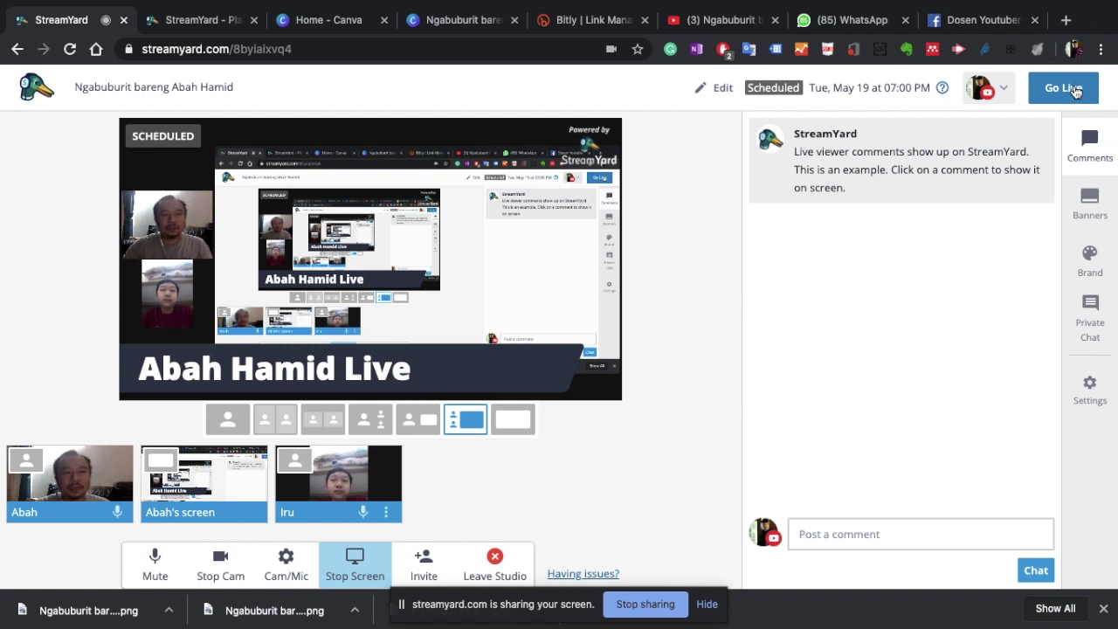
Step: Request to go live now, ahead of the Tue, May 19 07:00 PM schedule
{"action": "left_click", "coordinate": [1076, 92]}
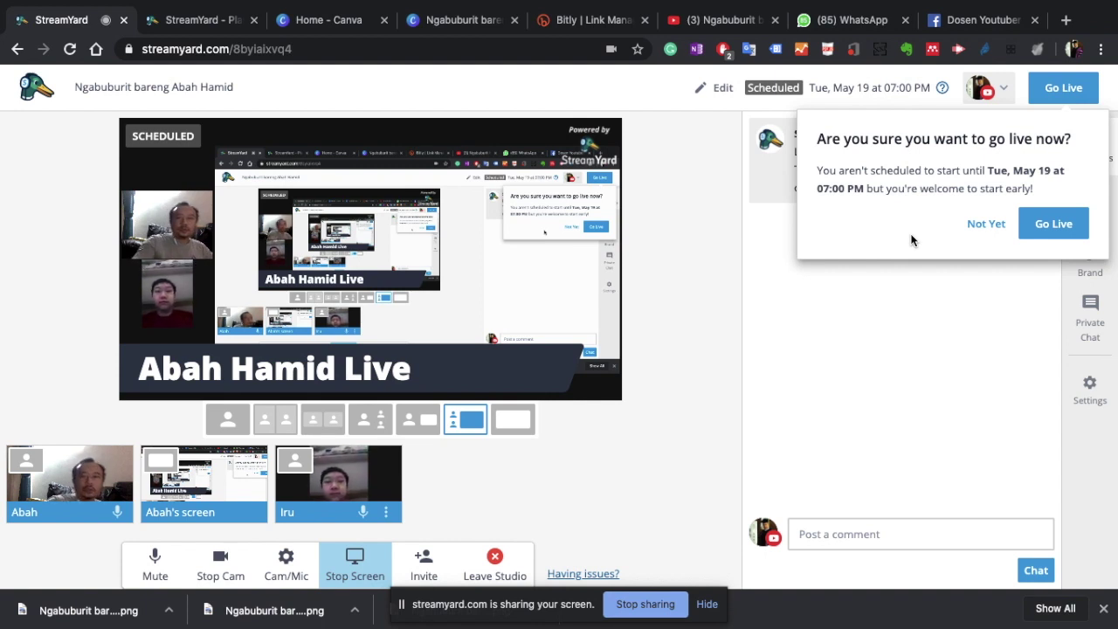
Step: Go live before the scheduled time, run about 5:27 with host and guest, then end the broadcast
{"action": "left_click", "coordinate": [1036, 234]}
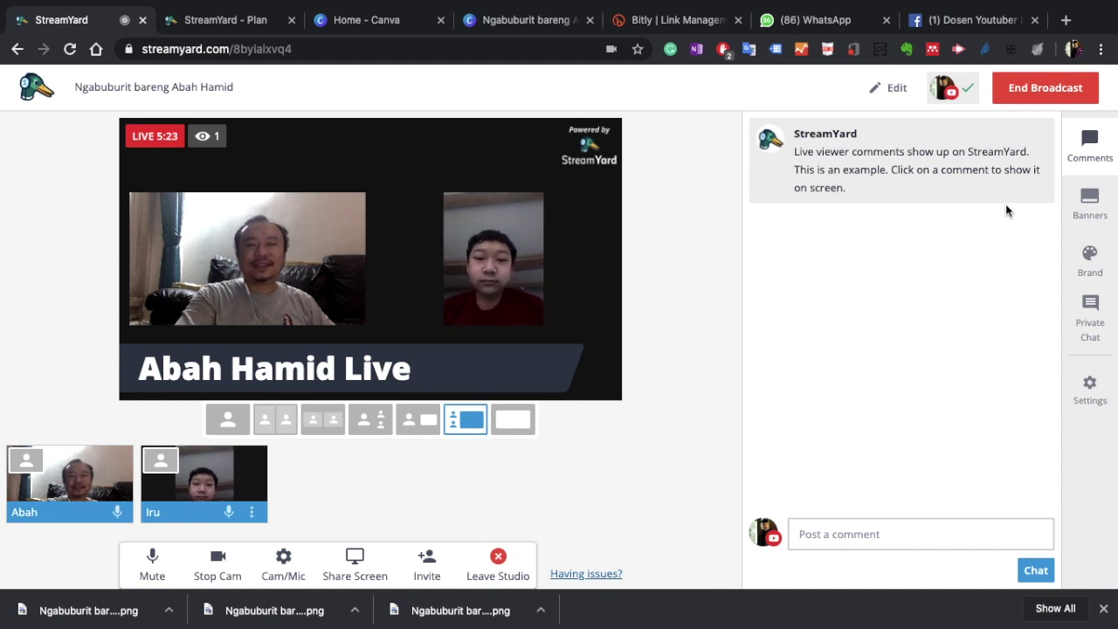
{"action": "left_click", "coordinate": [1062, 98]}
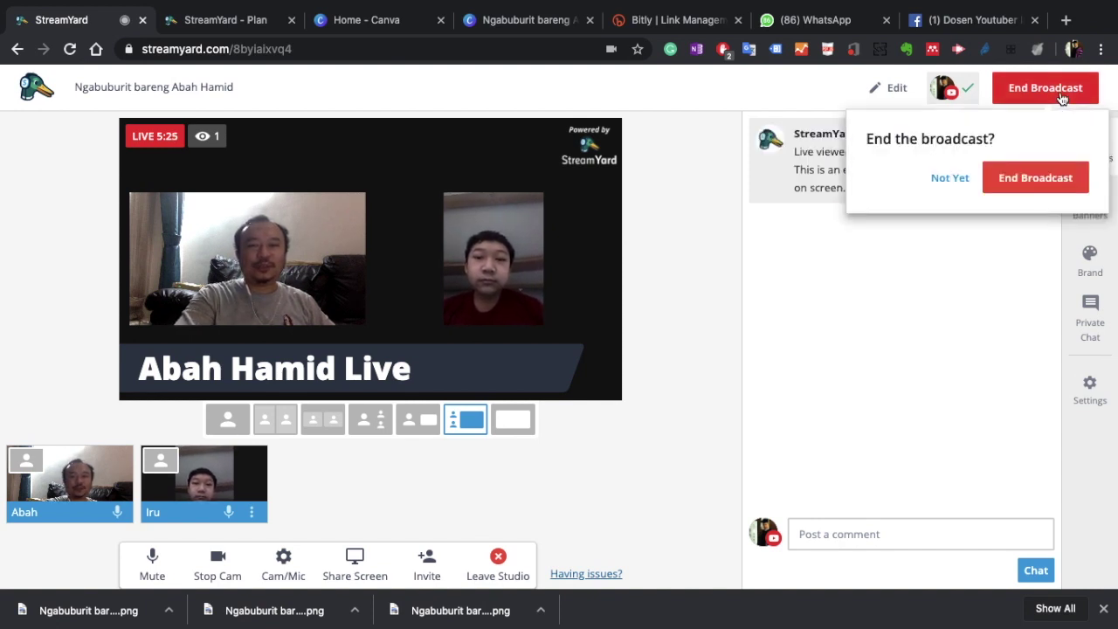
{"action": "left_click", "coordinate": [1050, 179]}
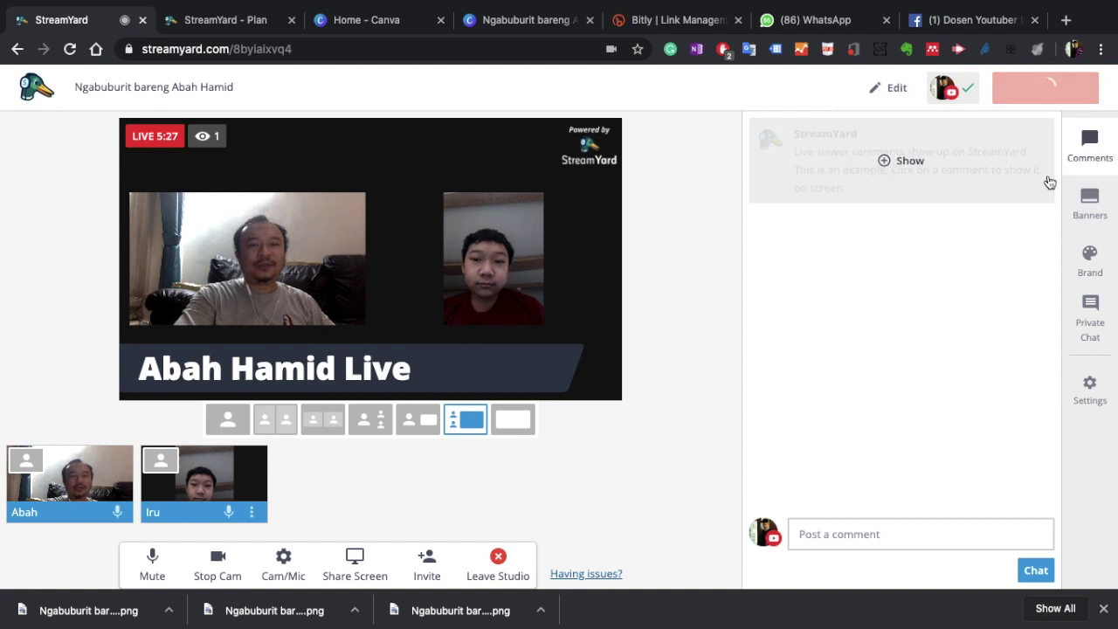